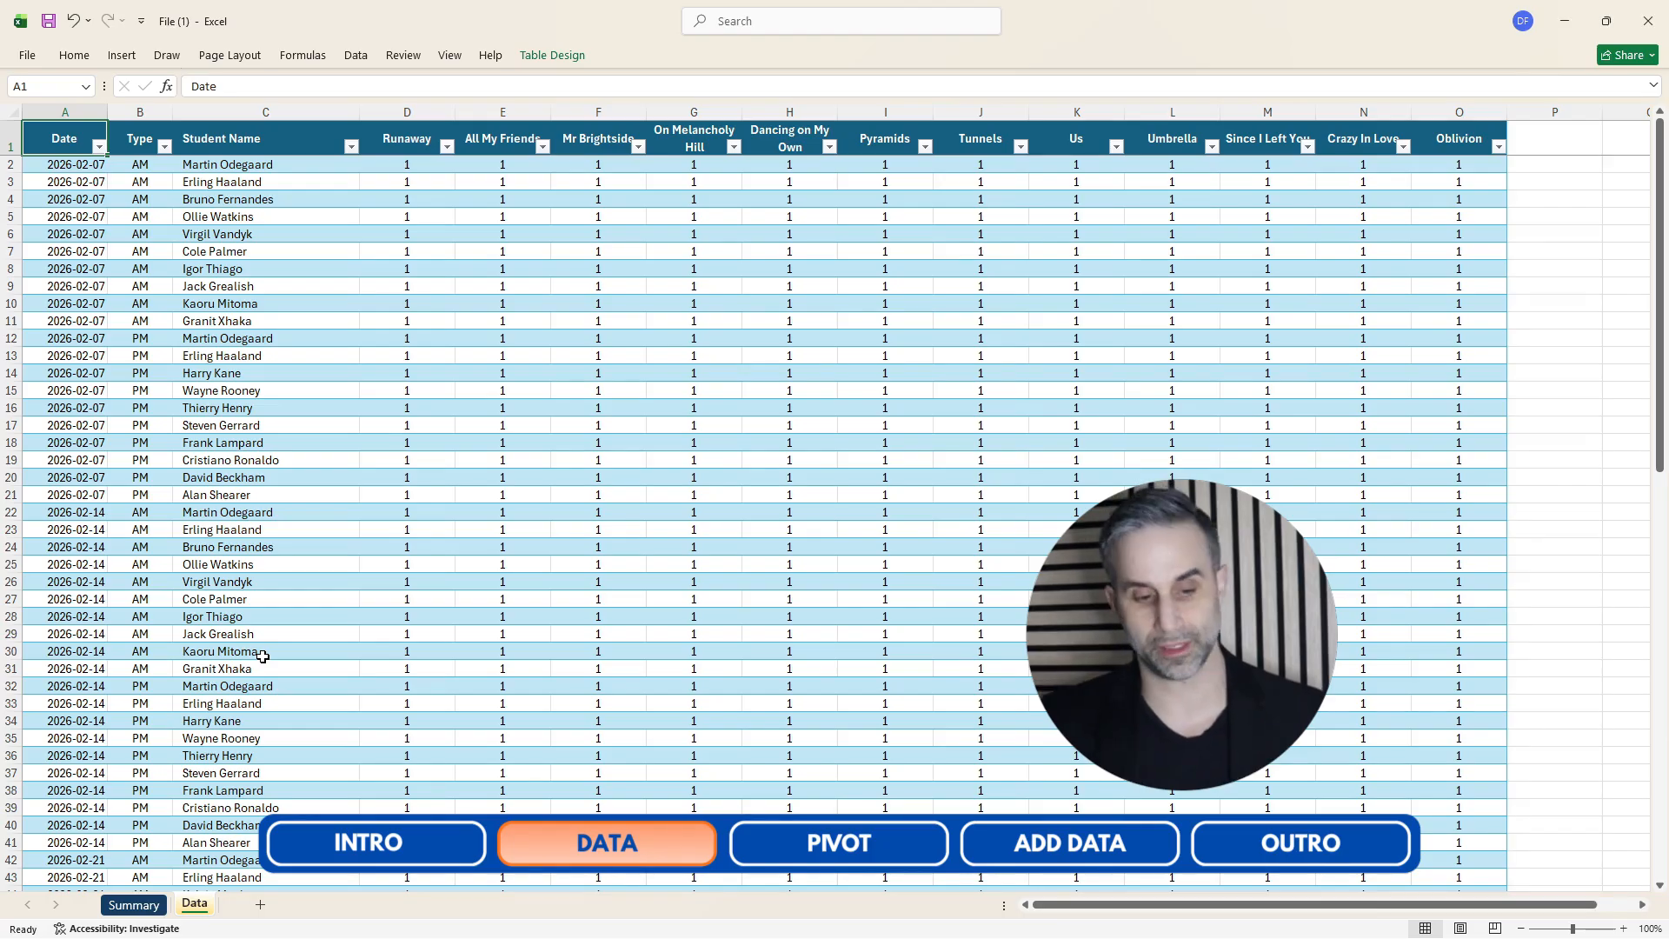
Switch to the Summary sheet and inspect the pivot table's columns.
left_click(139, 905)
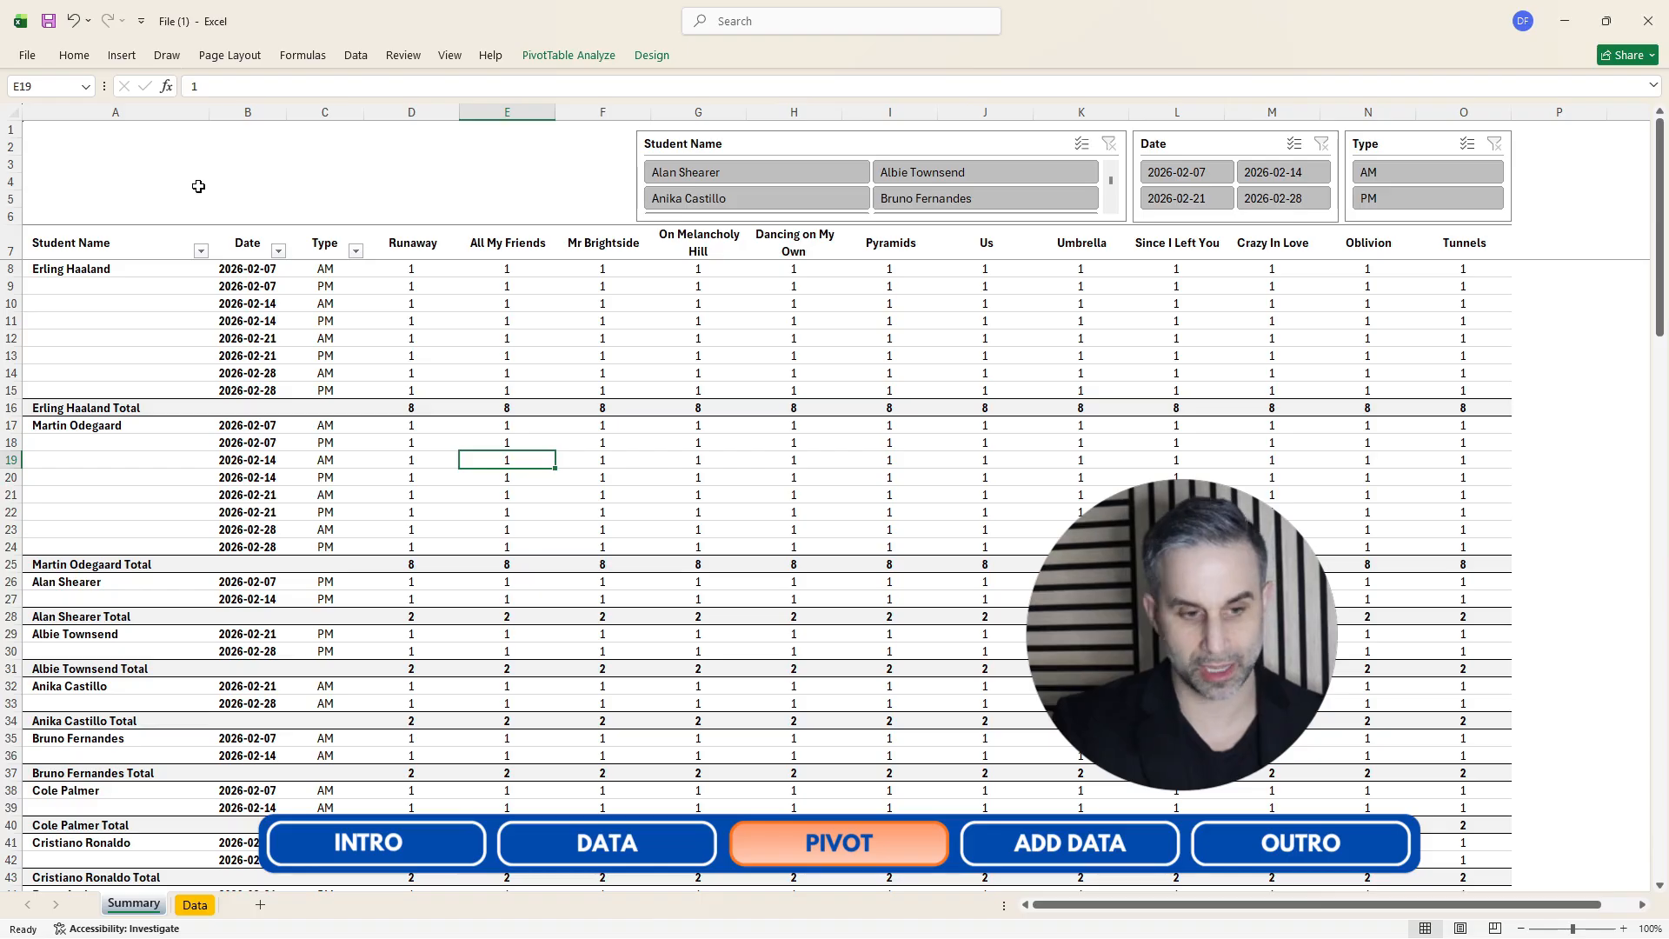
left_click(137, 114)
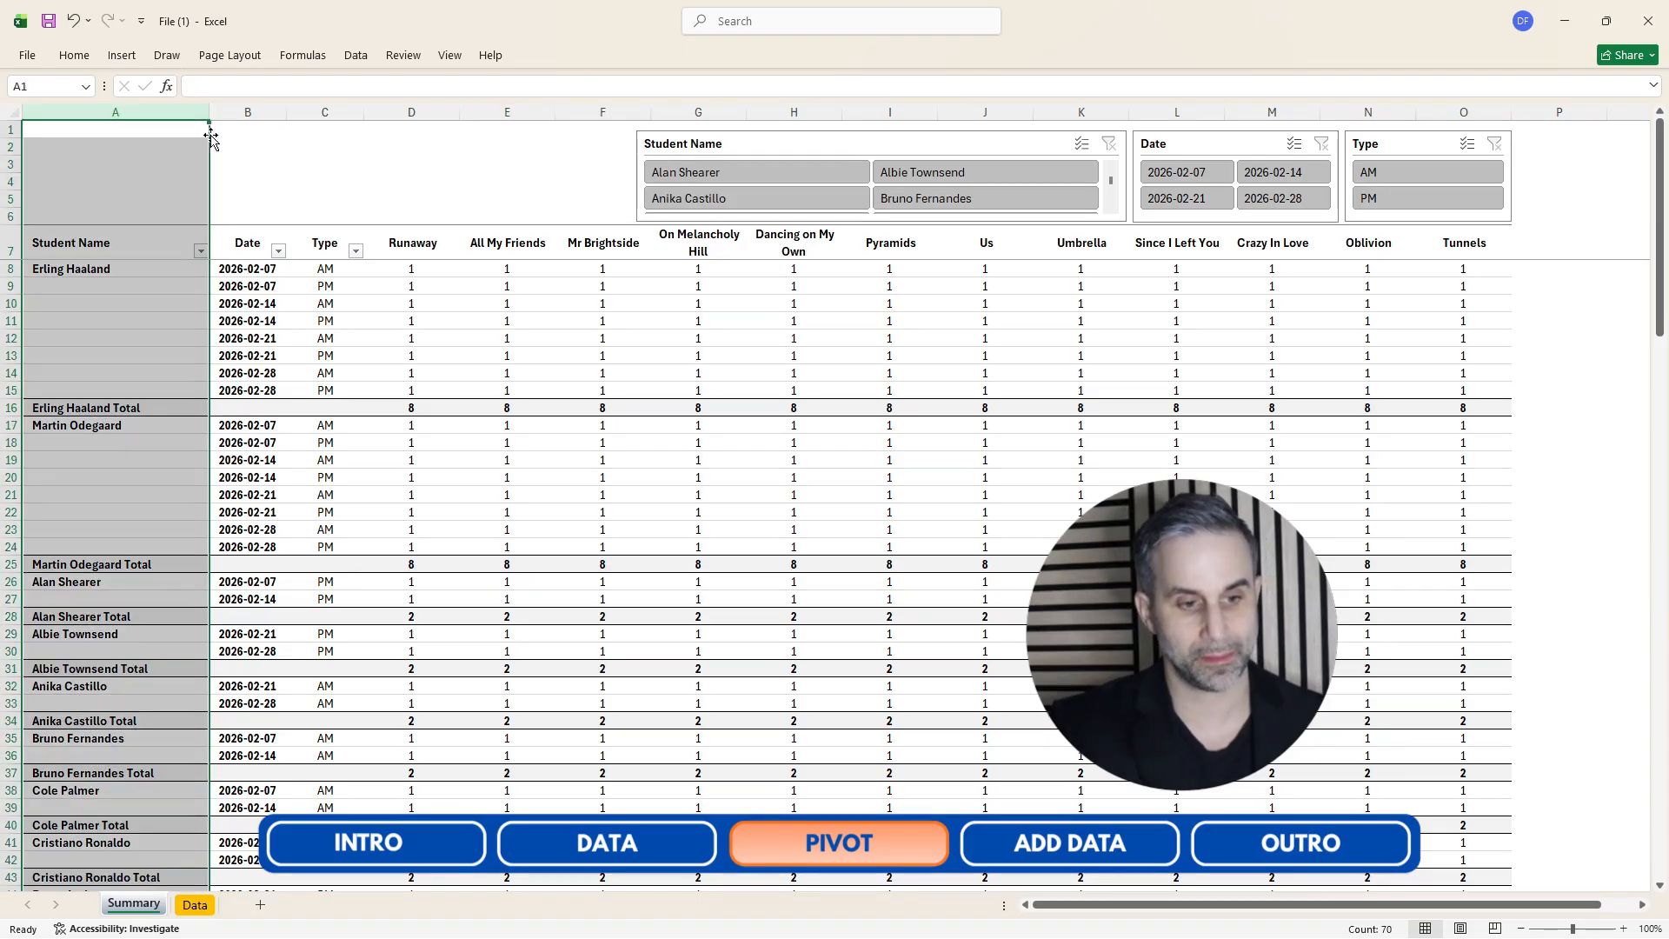
left_click(237, 112)
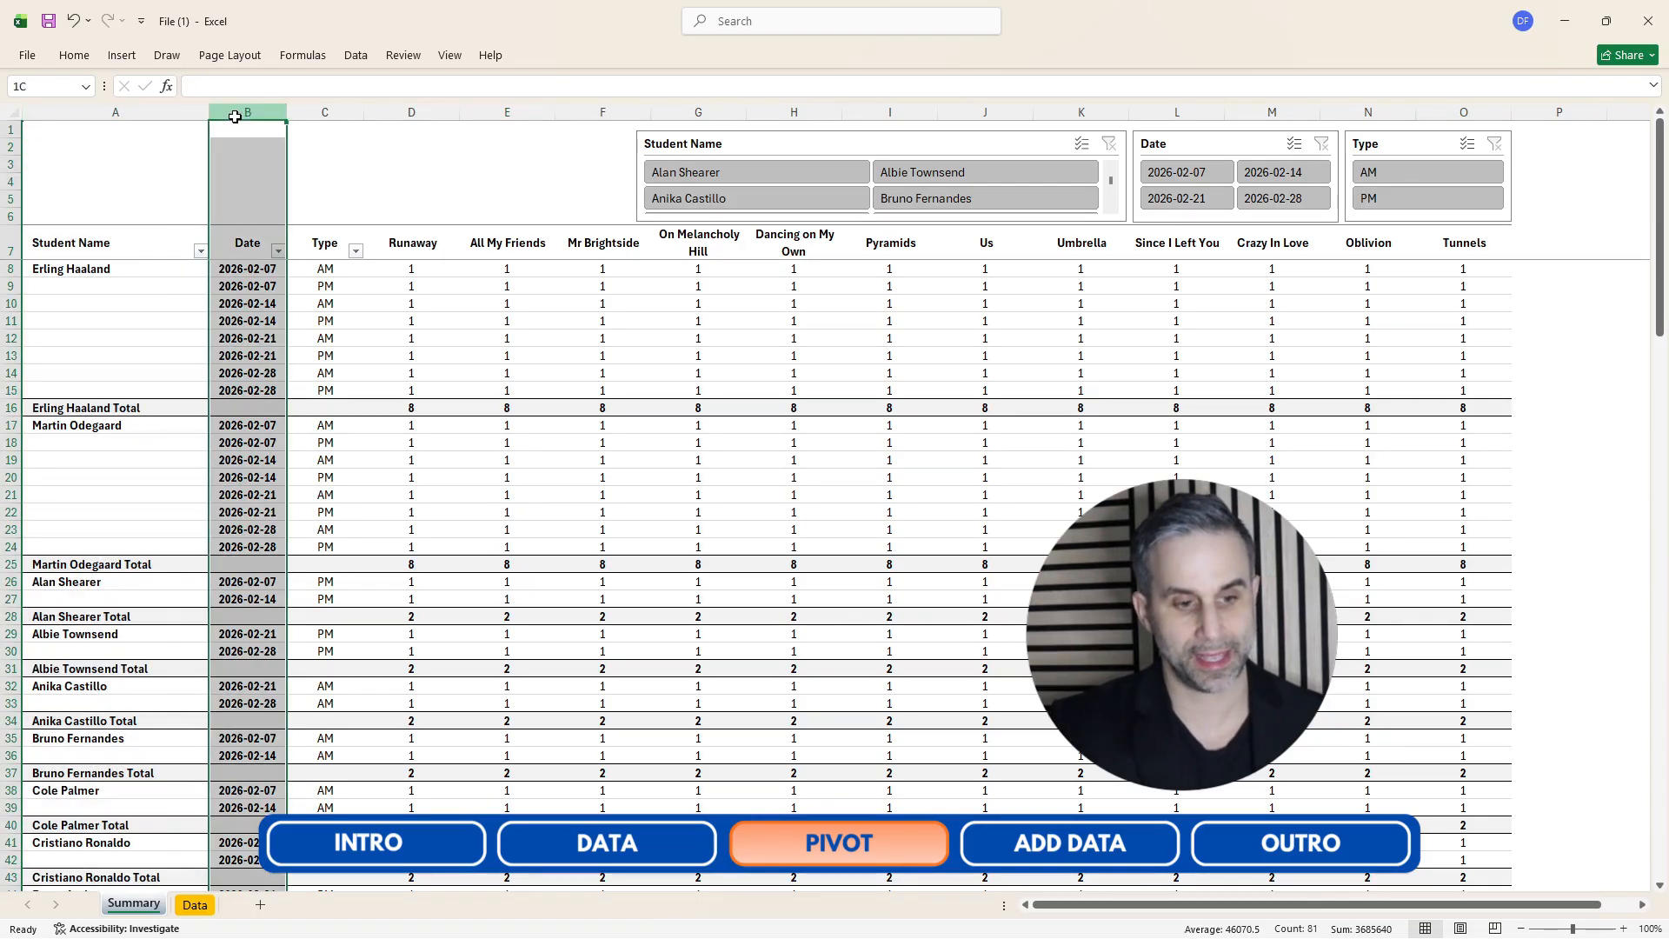
left_click(316, 106)
left_click(437, 150)
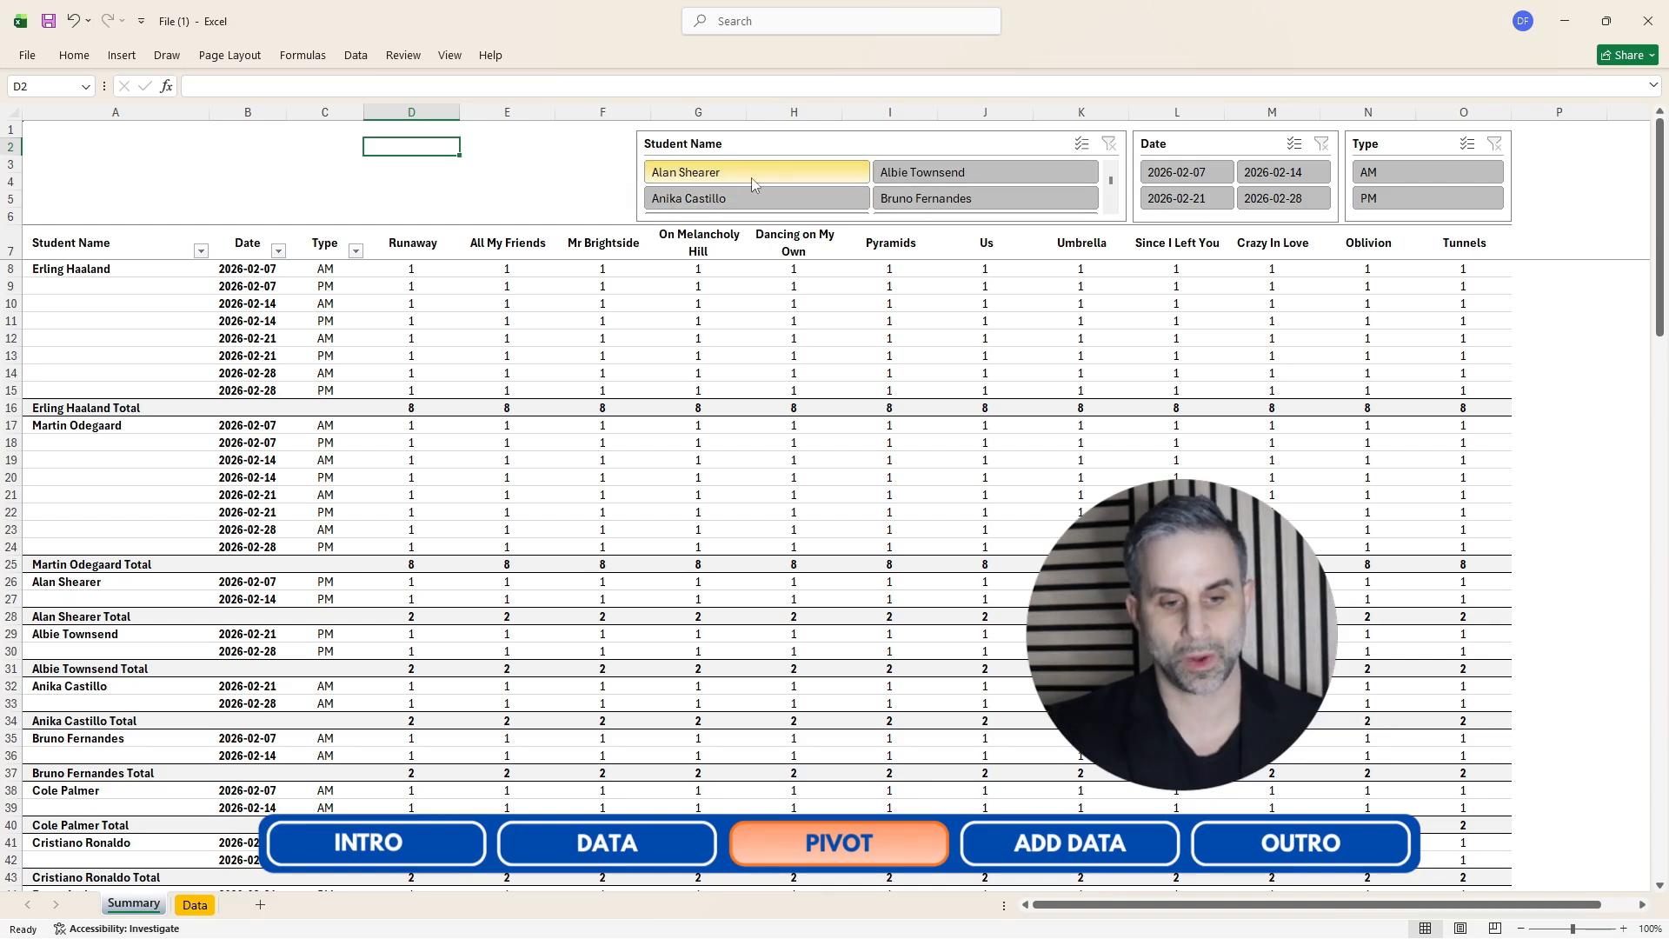
Filter the pivot table with the Student Name, Date and Type slicers in turn, clearing each filter again.
left_click(759, 207)
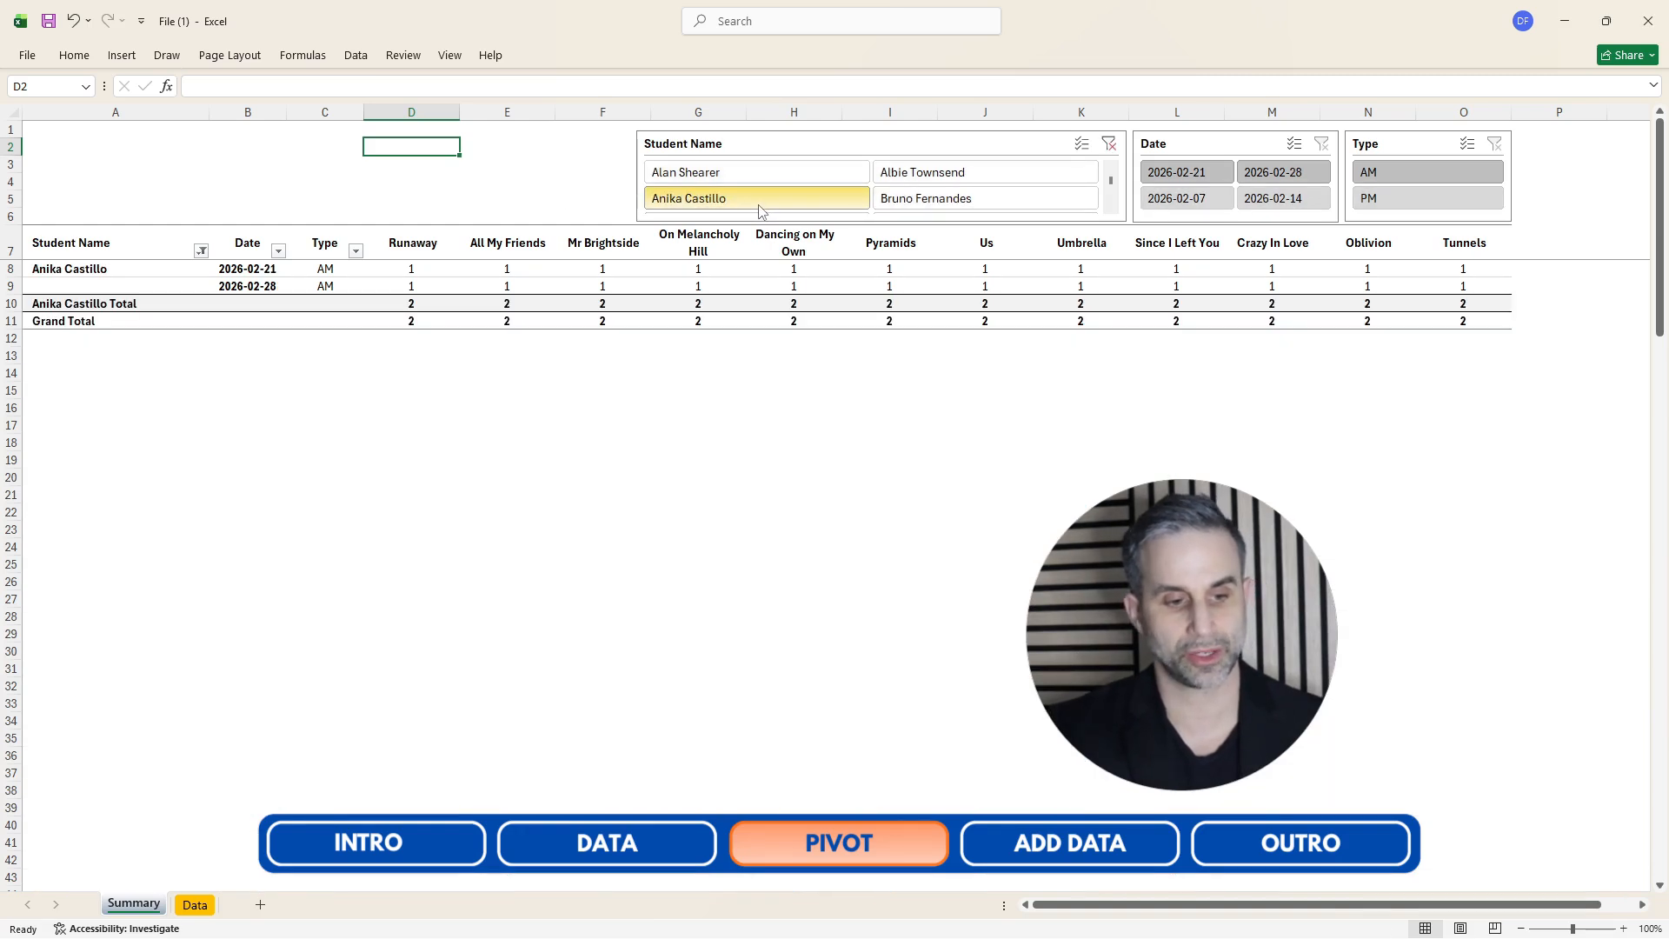
left_click(1110, 144)
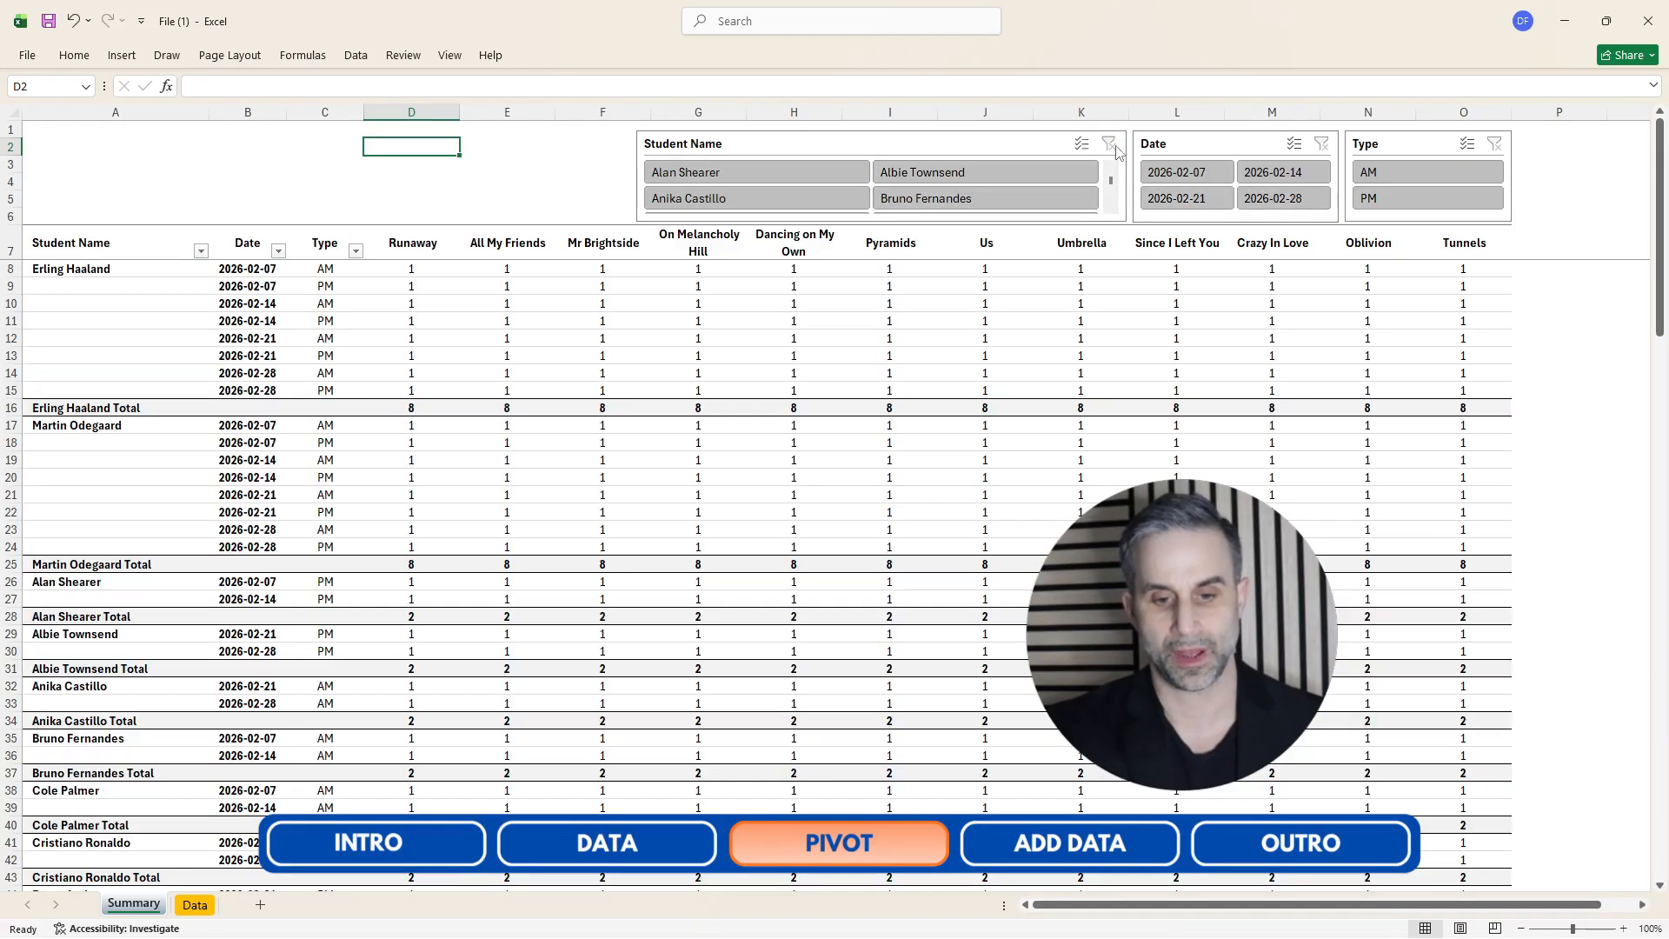
left_click(1177, 199)
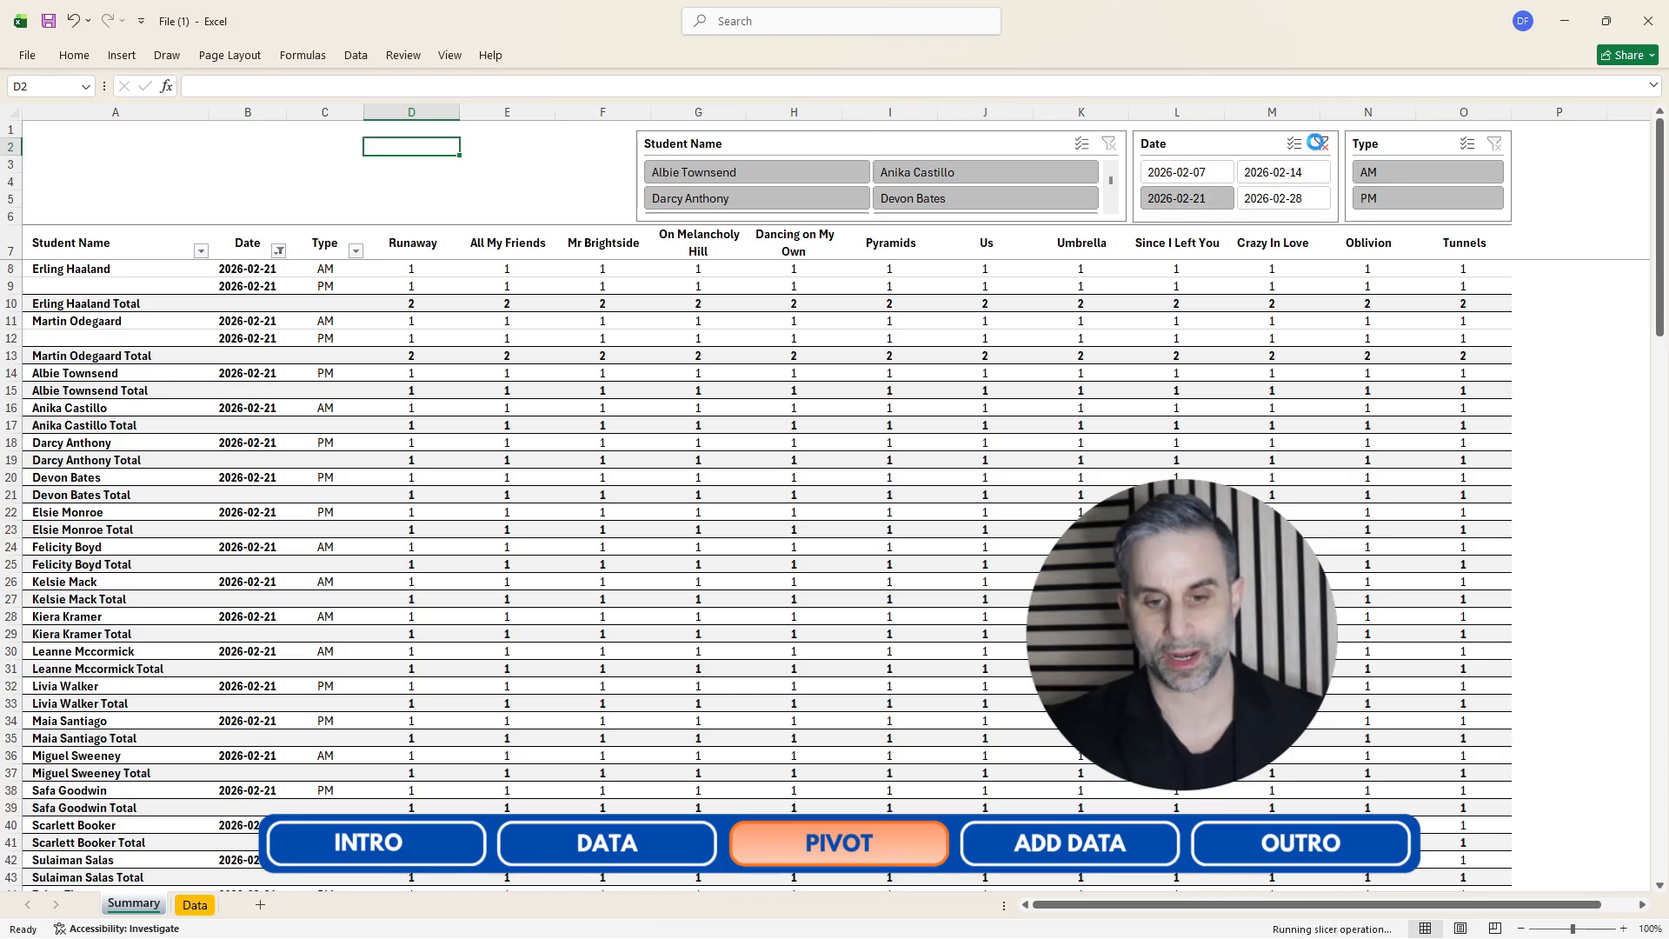
left_click(1320, 145)
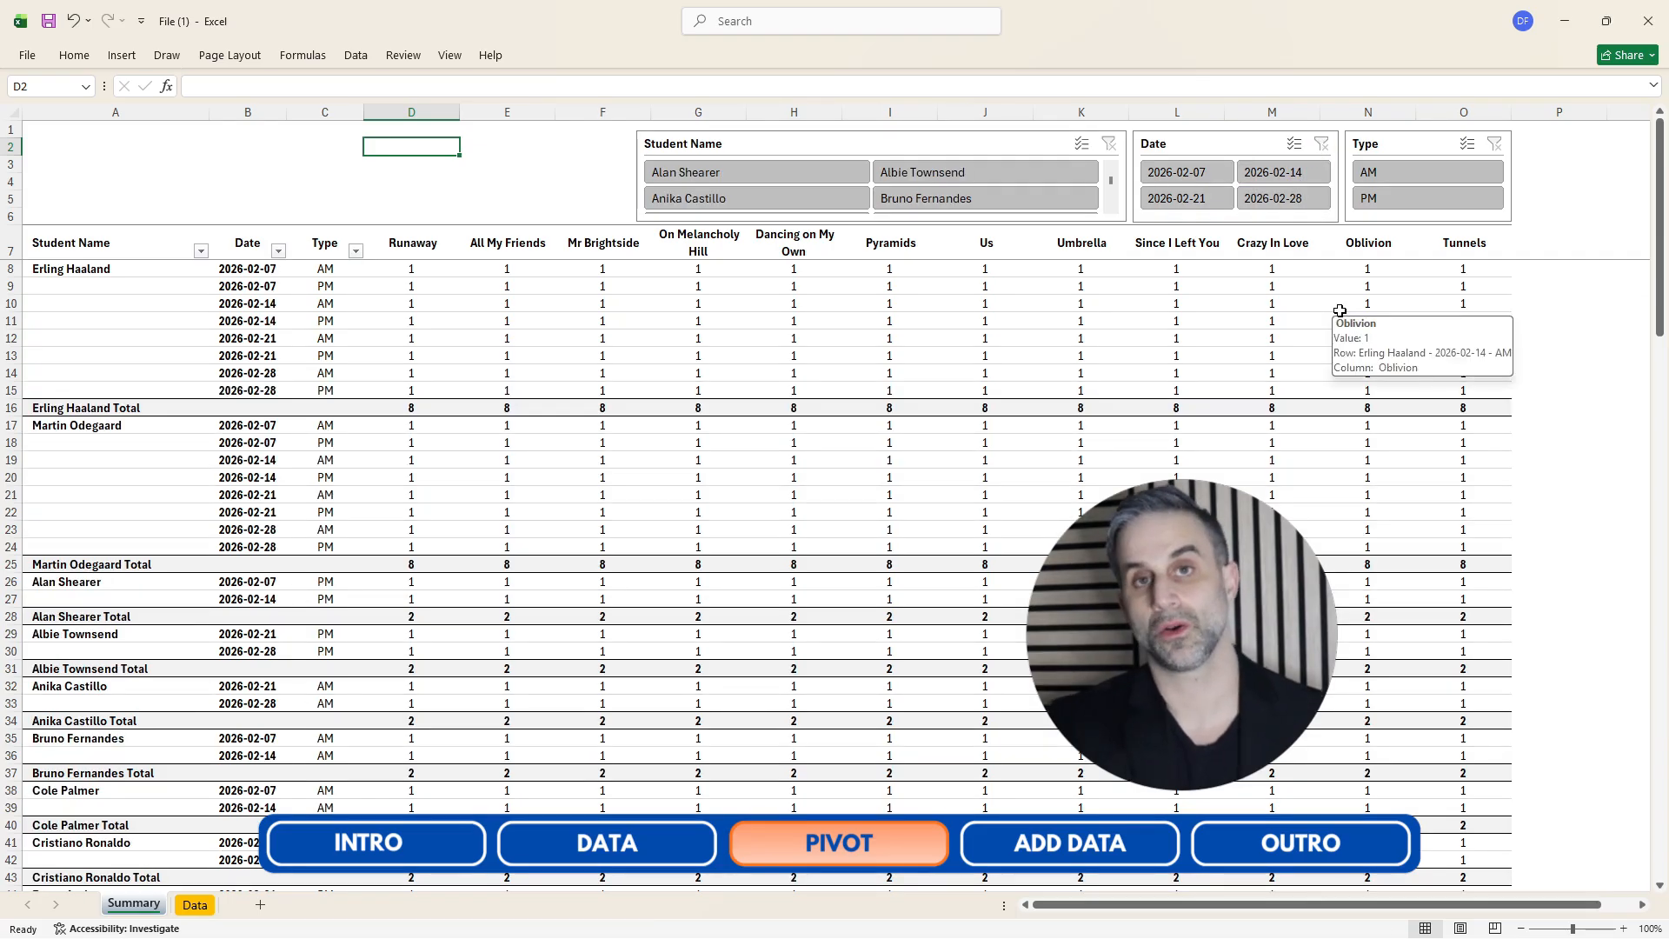
left_click(1387, 209)
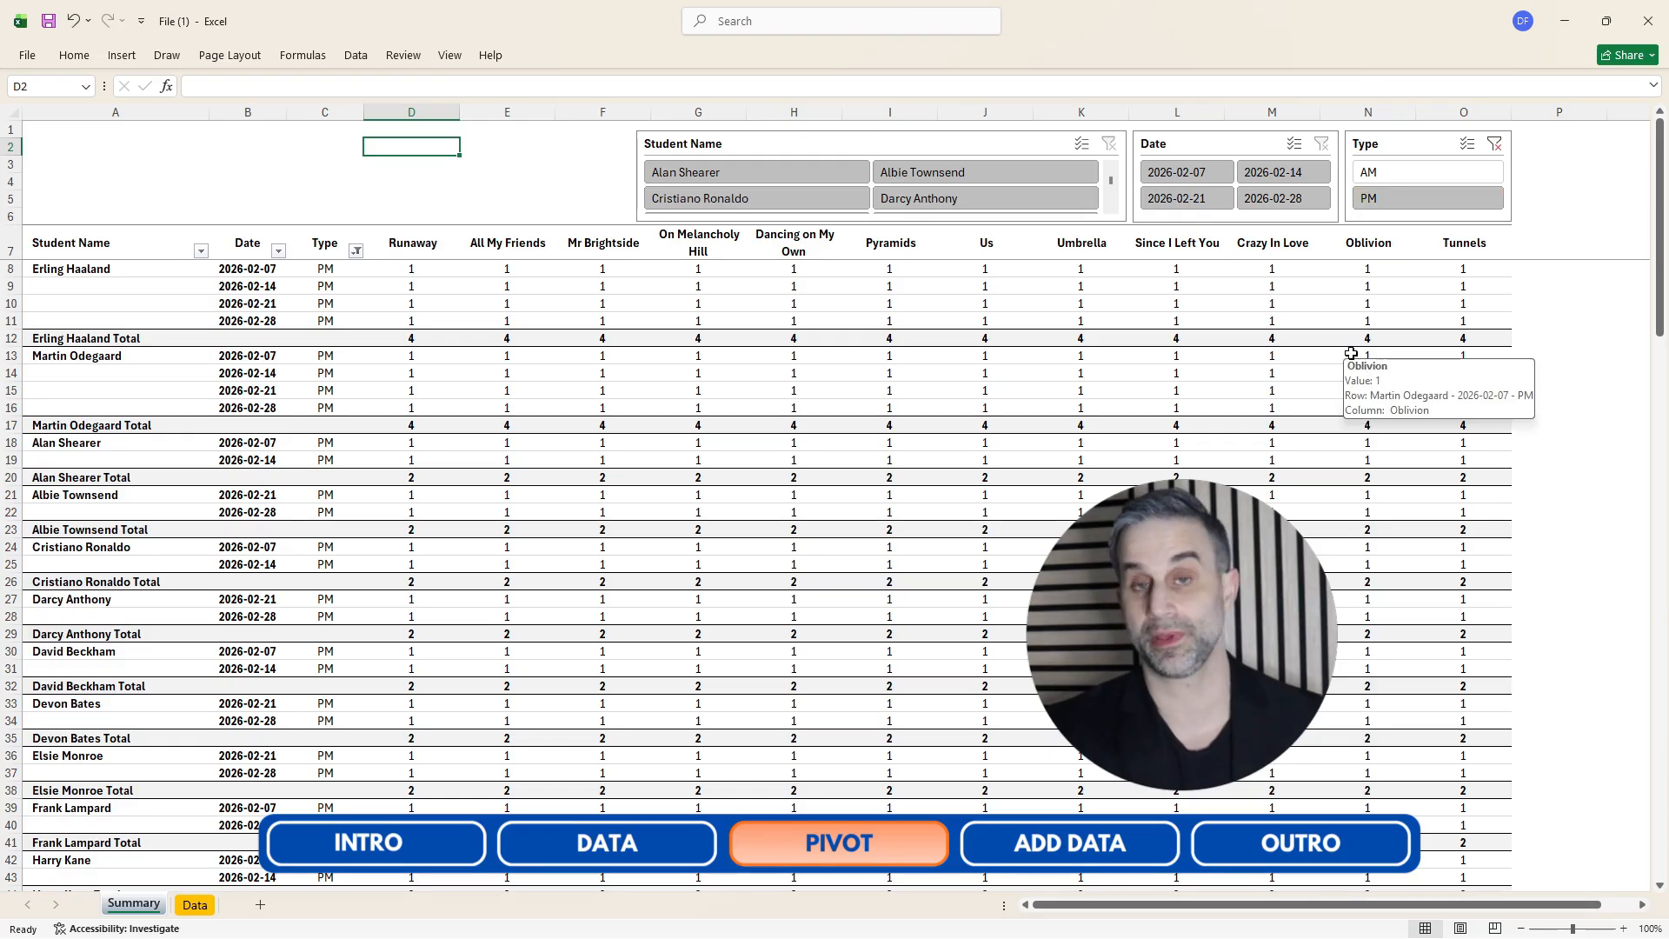
left_click(1494, 145)
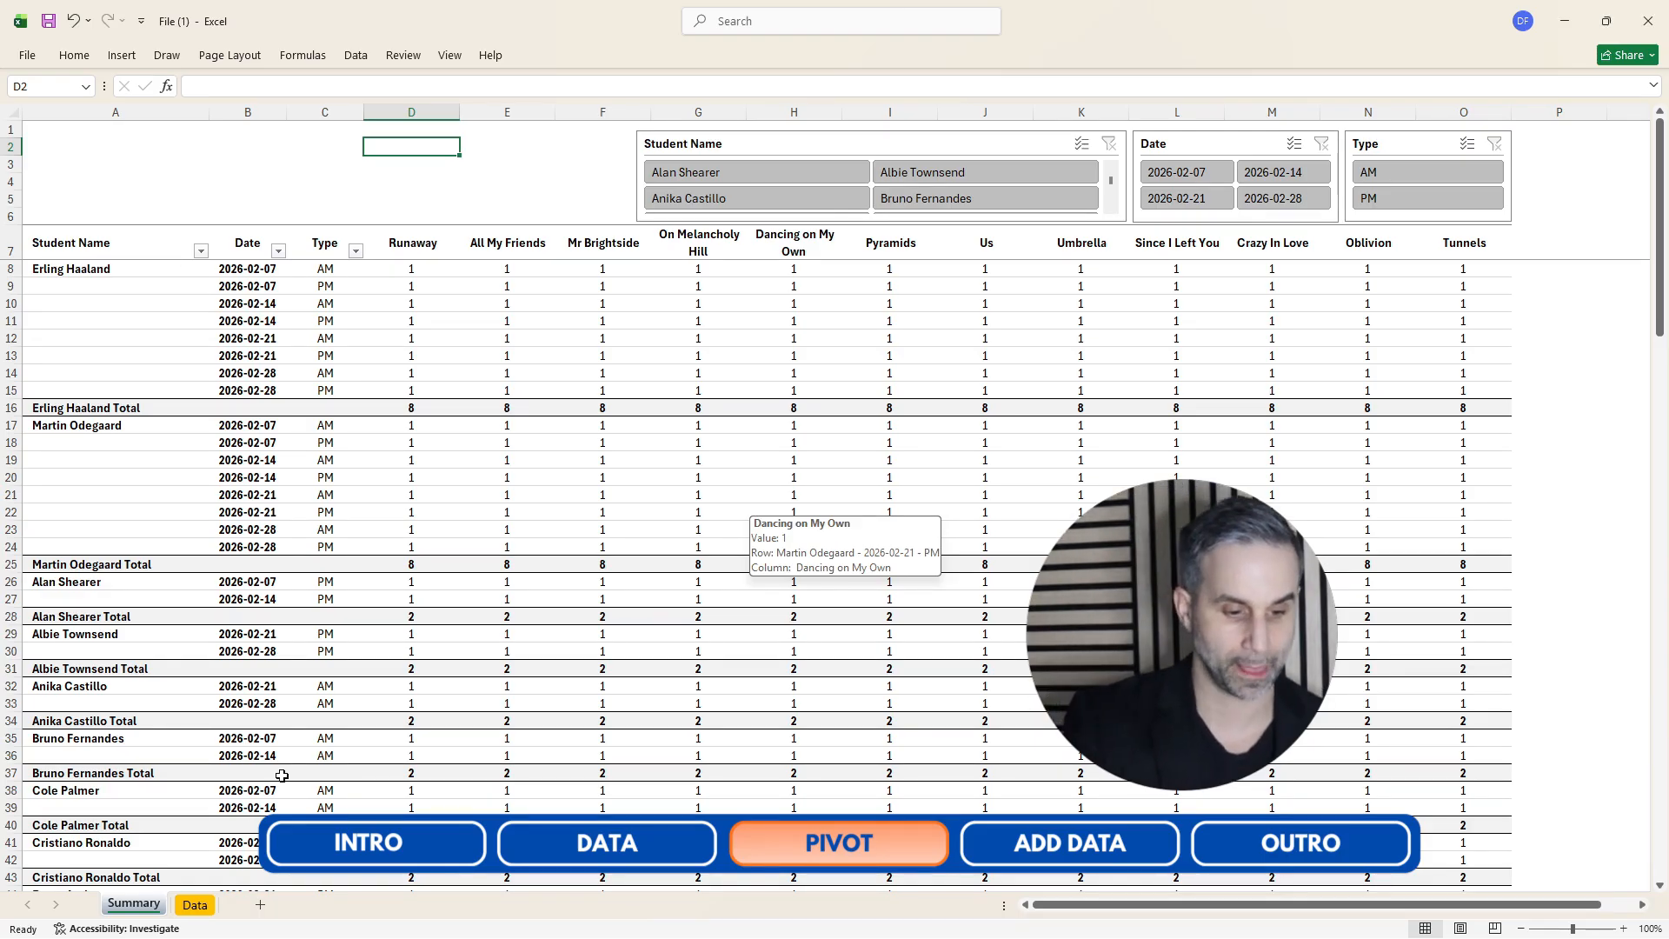
On the Data sheet, copy the ten 2026-02-28 PM rows and paste them directly below the table as new rows.
left_click(233, 683)
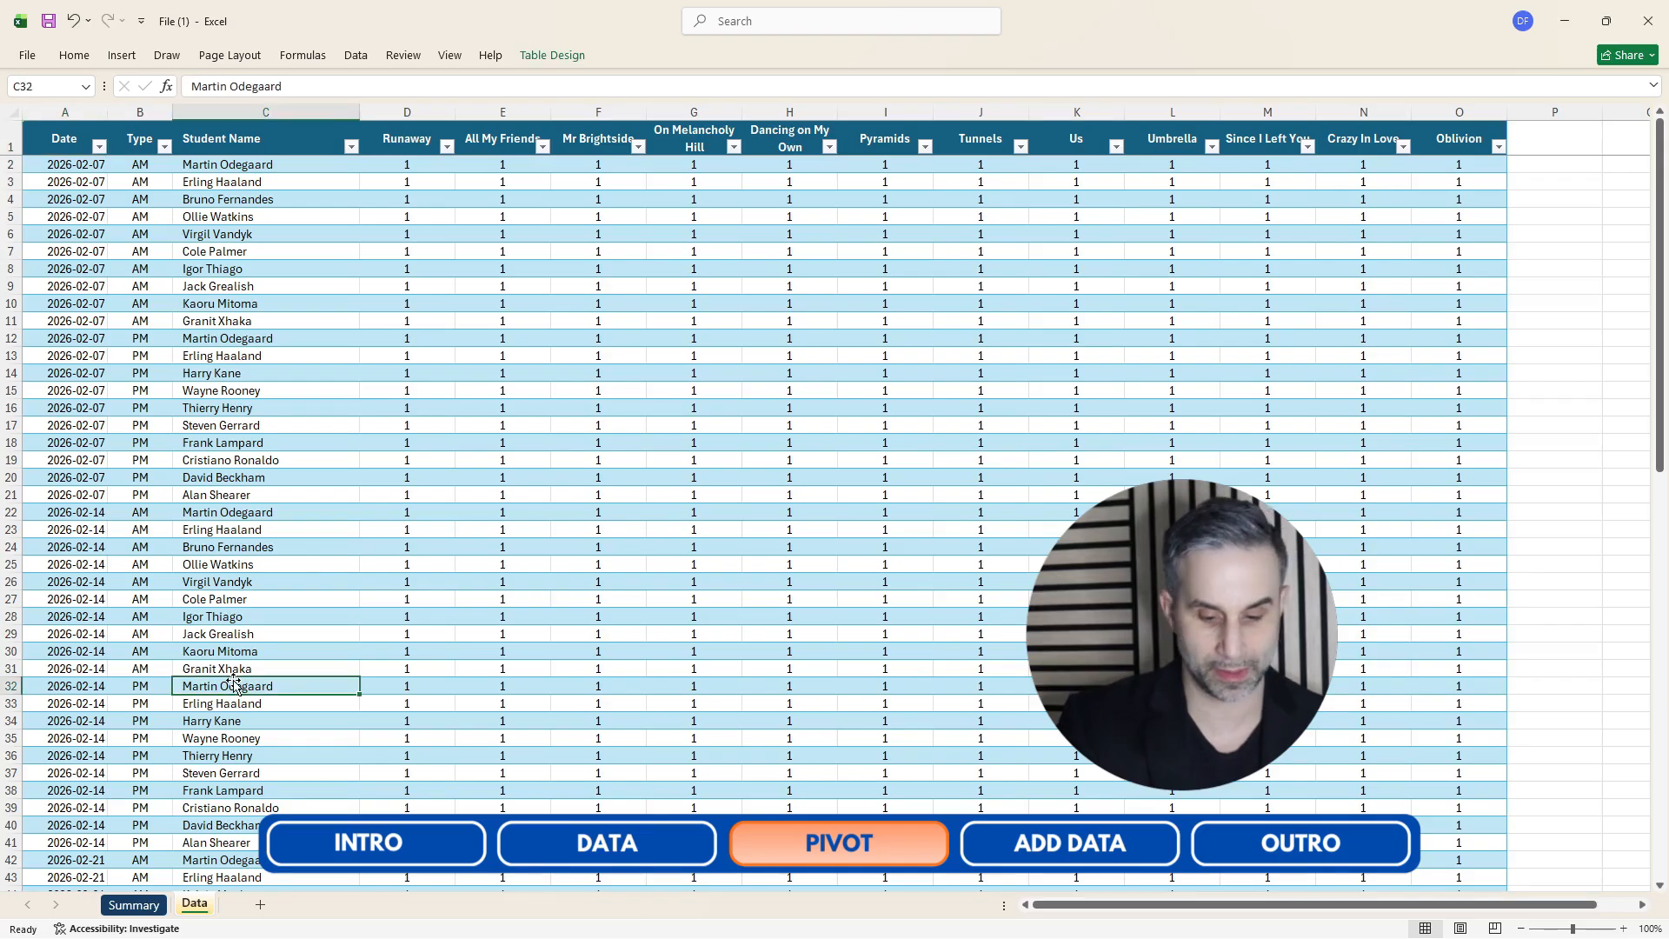
key("ctrl+Left")
key("ctrl+Down")
key("Down")
key("Down")
key("Down")
key("ctrl+Up")
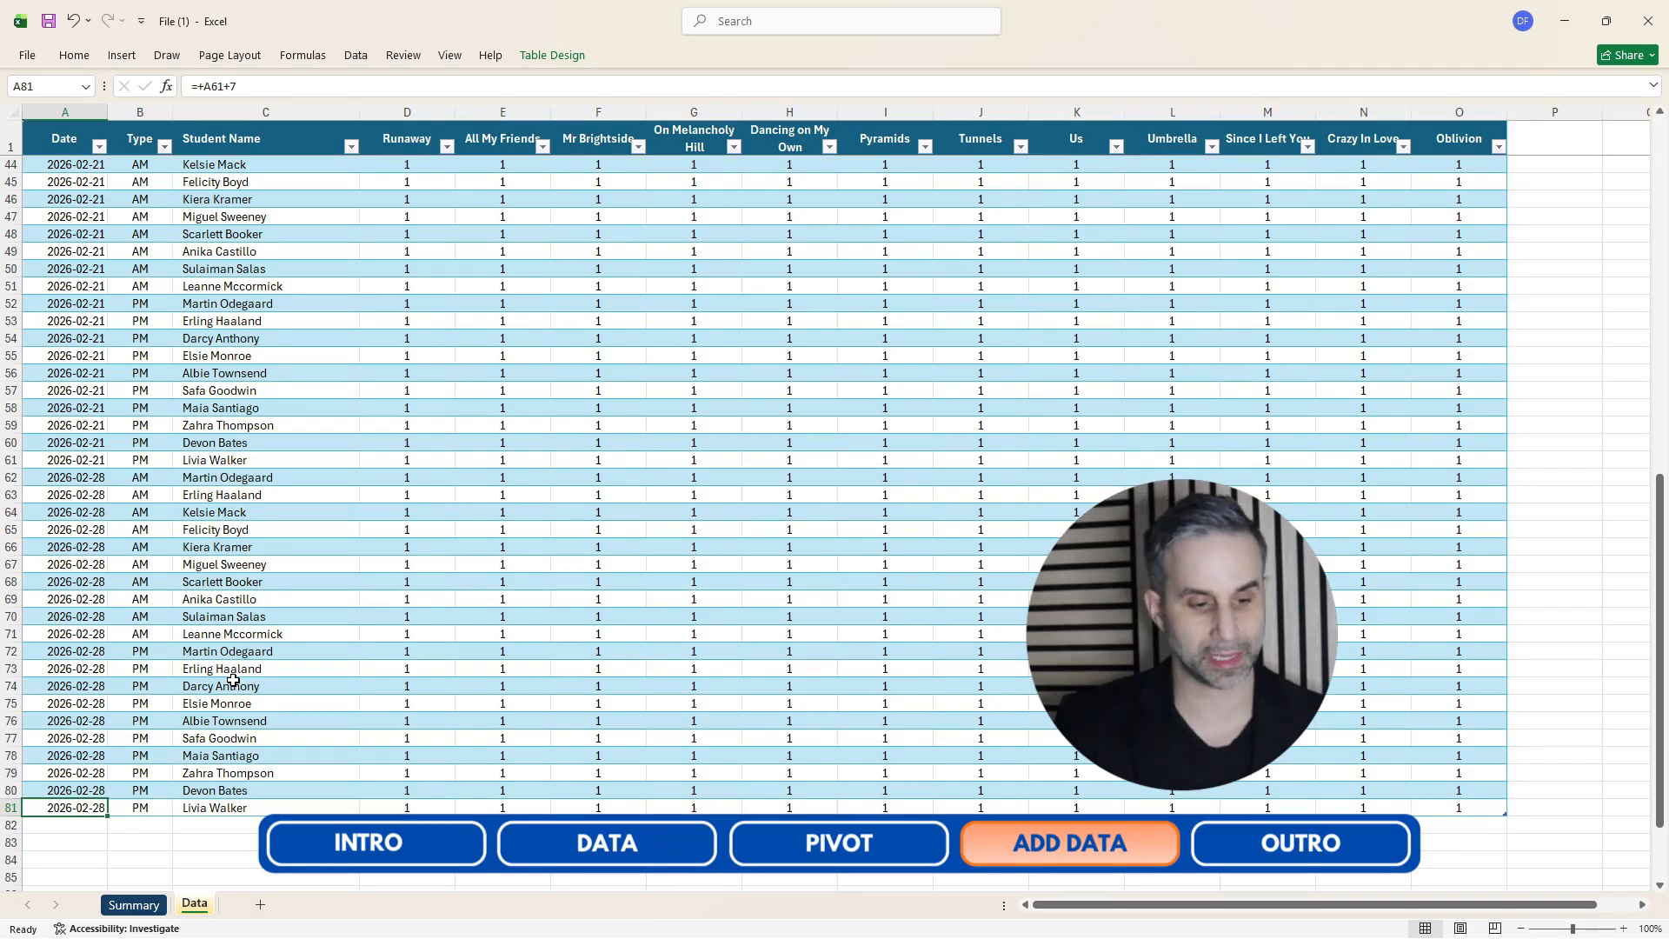
key("Up")
key("Up")
key("Up")
key("Up")
key("Up")
key("Up")
key("Up")
key("Up")
key("Up")
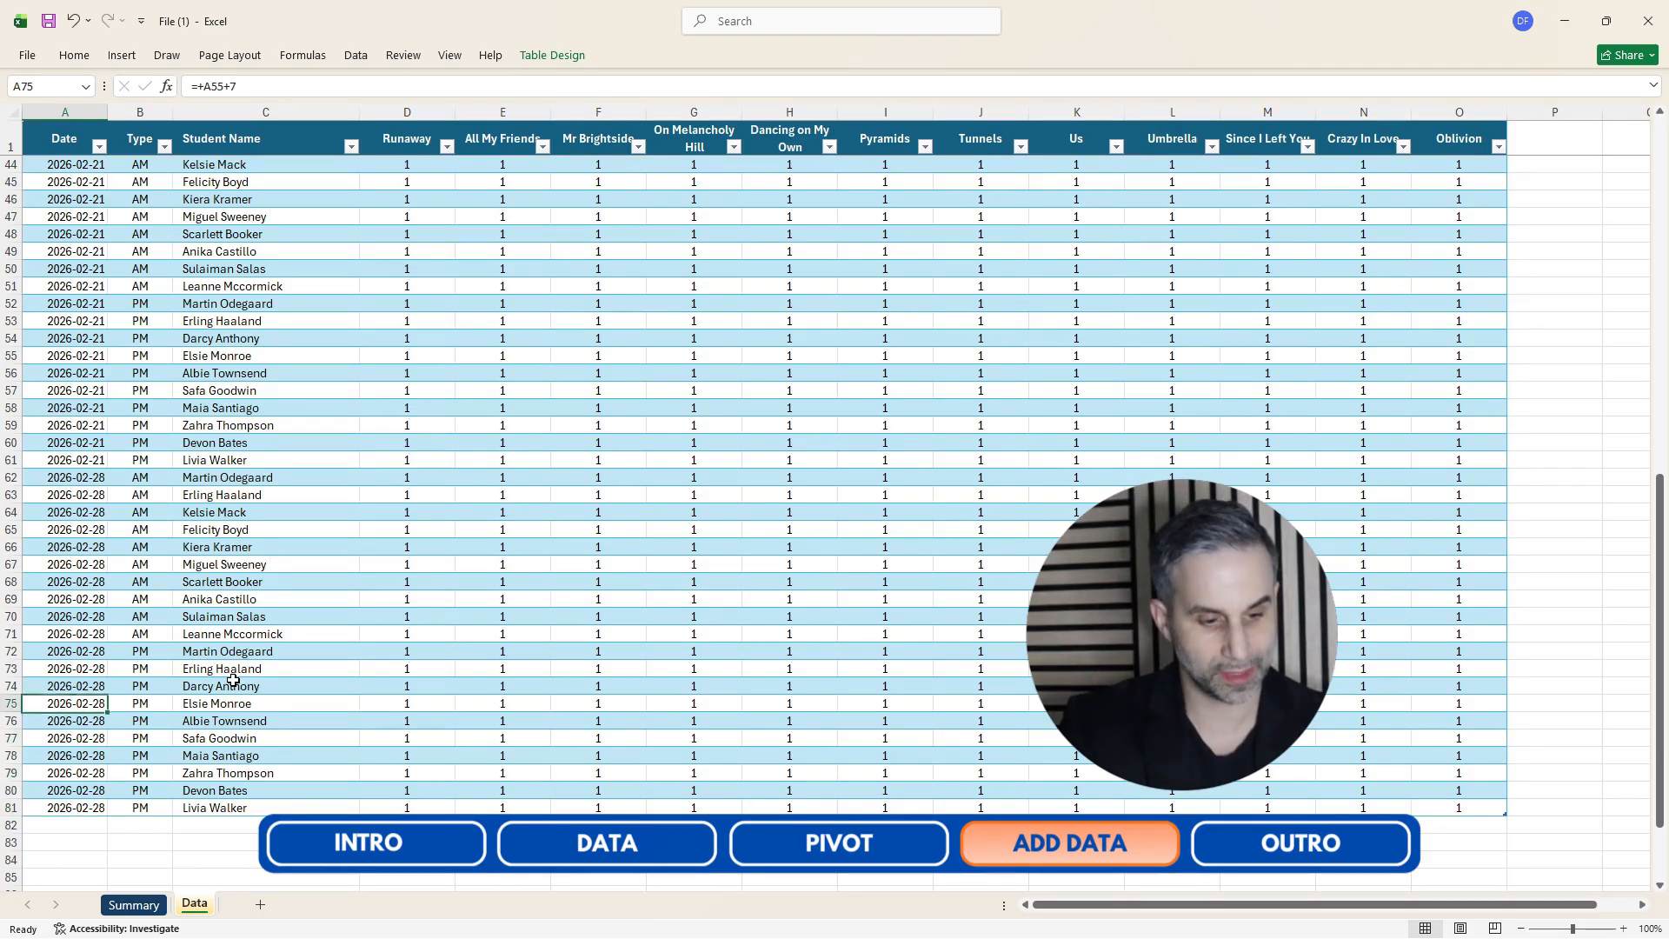
key("ctrl+shift+Right")
key("shift+Down")
key("shift+Down")
key("shift+Down")
key("shift+Down")
key("shift+Down")
key("shift+Down")
key("shift+Down")
key("shift+Down")
key("shift+Down")
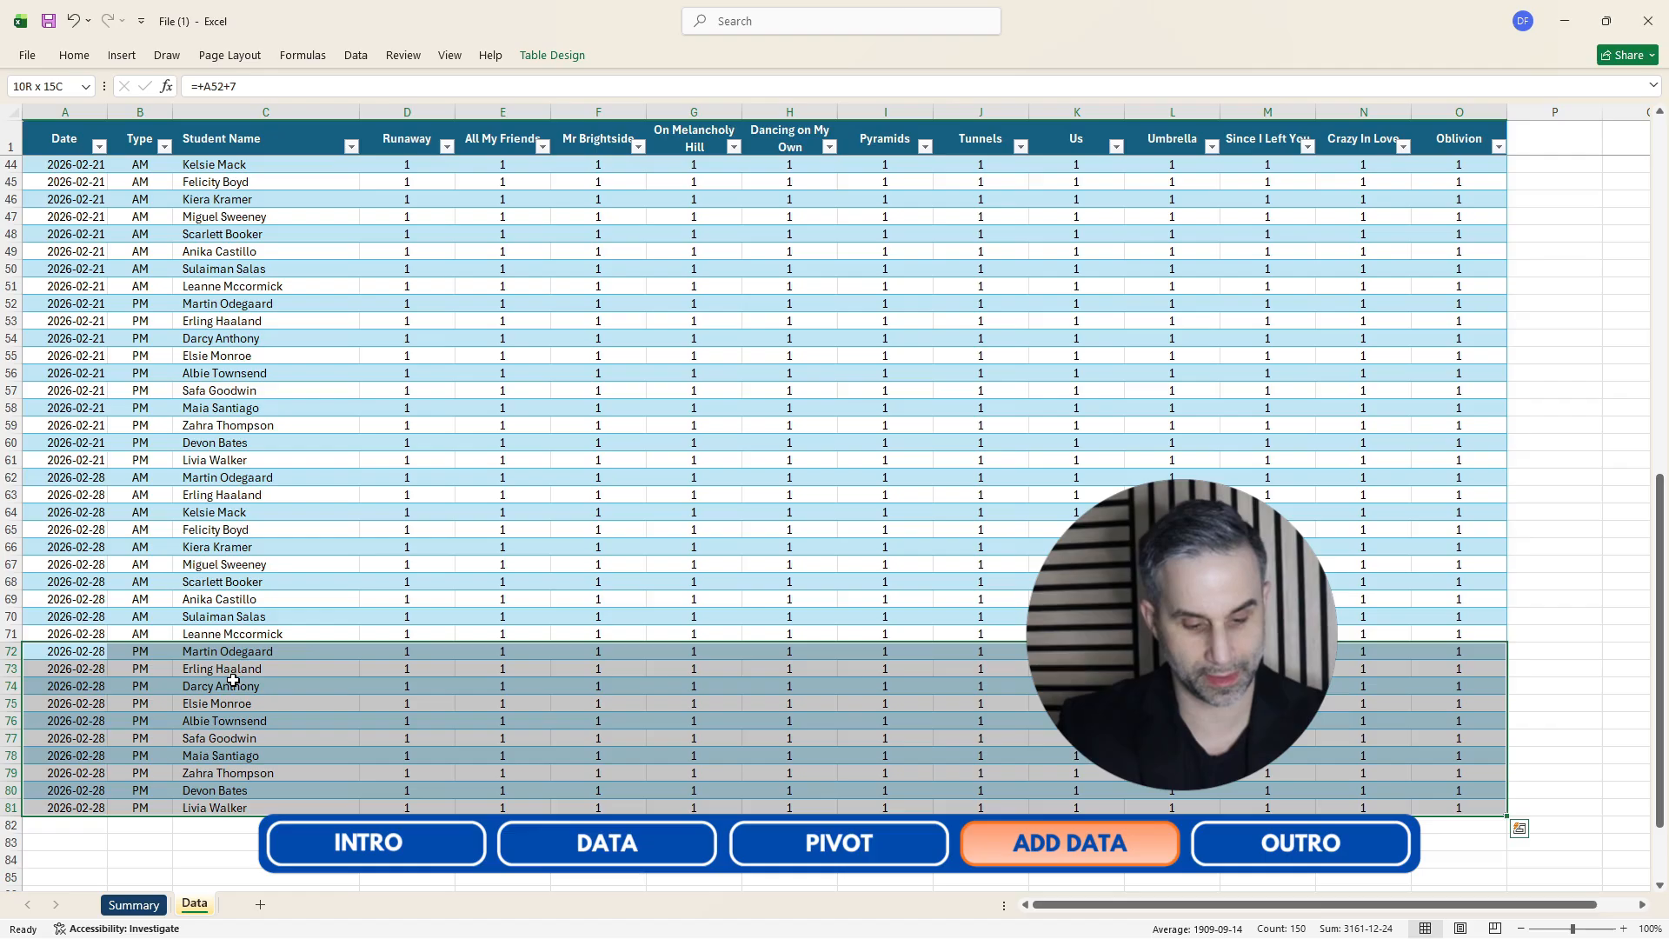
key("ctrl+c")
key("ctrl+Down")
key("Down")
key("Down")
key("Down")
key("Down")
key("Down")
key("Down")
key("Down")
key("Down")
key("Up")
key("Up")
key("Up")
key("Up")
key("Up")
key("Up")
key("Up")
key("ctrl+v")
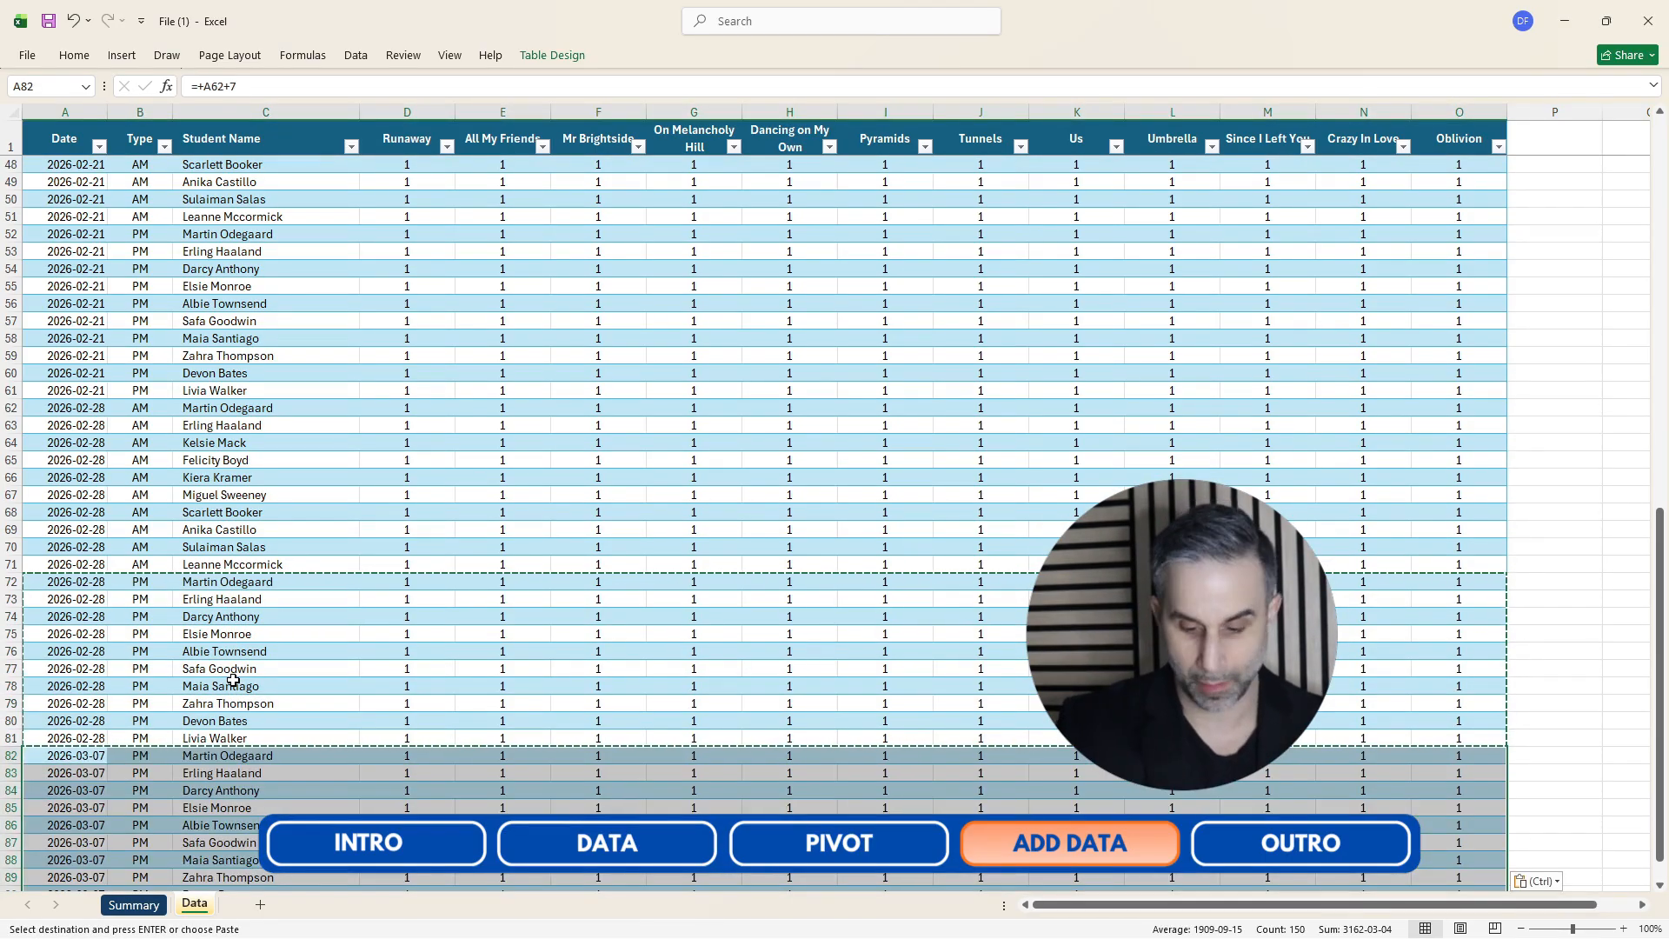
Check the ten pasted 2026-03-07 rows at the bottom of the table and end the copy mode.
key("Down")
key("Down")
key("Down")
key("Down")
key("Down")
key("Down")
key("Down")
key("Down")
key("Down")
key("Down")
key("Down")
key("Down")
key("Down")
key("Down")
key("Up")
key("Up")
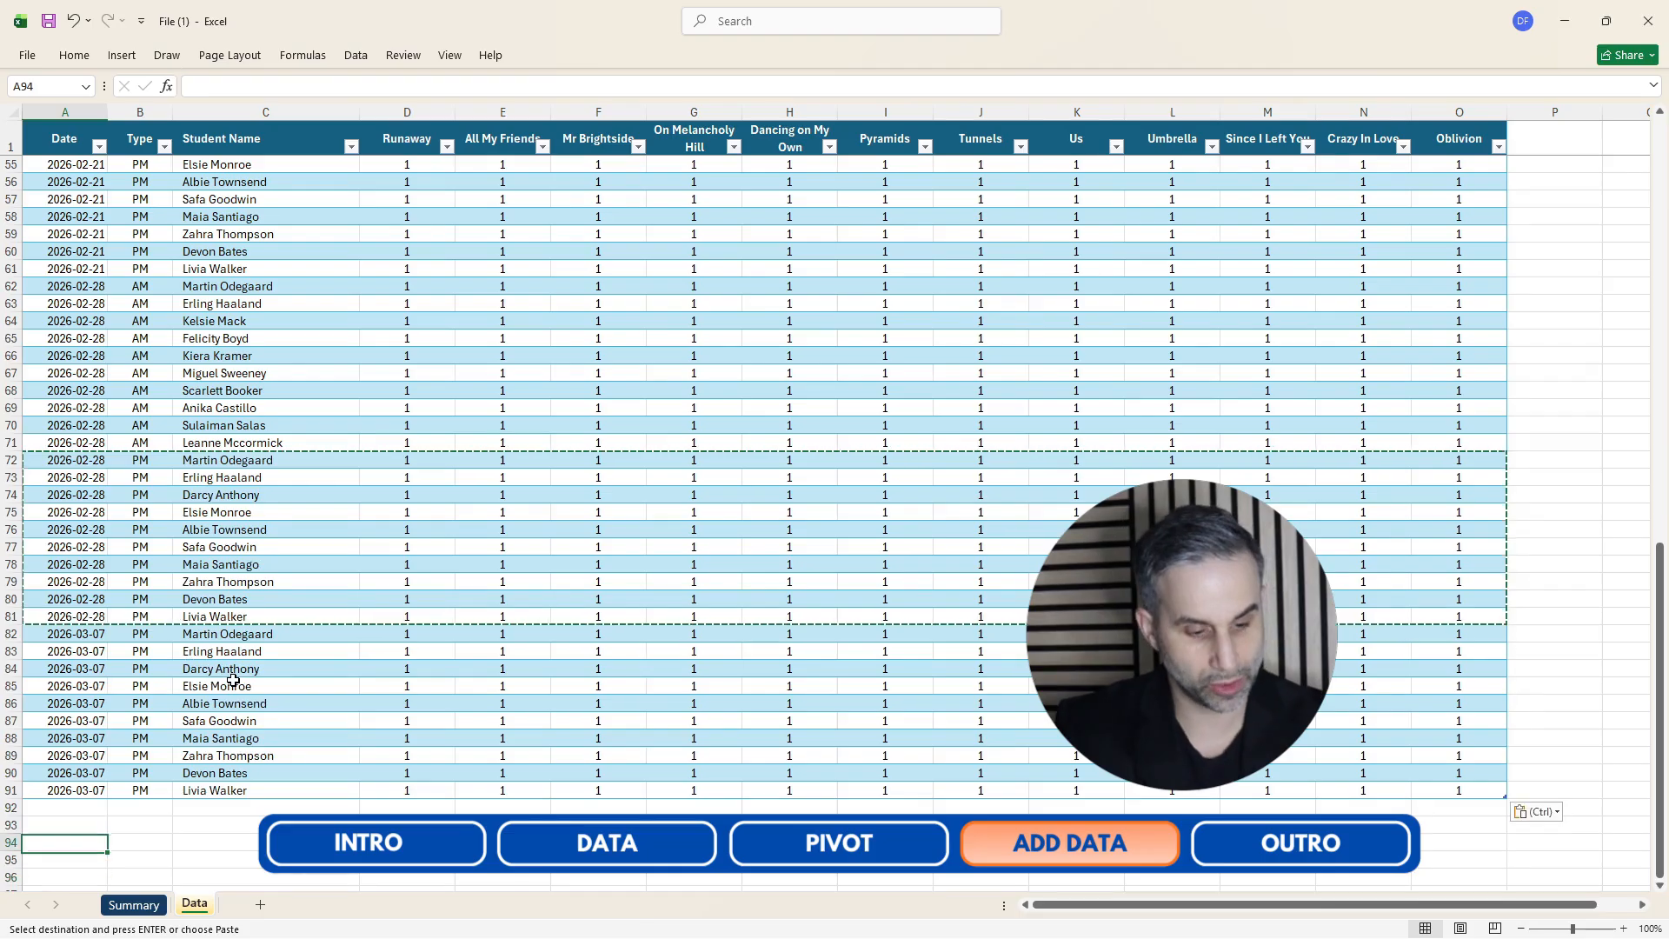
key("Escape")
Clear the Runaway values for all ten new 2026-03-07 rows.
key("Up")
key("Up")
key("Up")
key("Up")
key("Up")
key("Up")
key("Up")
key("Up")
key("Up")
key("Up")
key("Up")
key("Up")
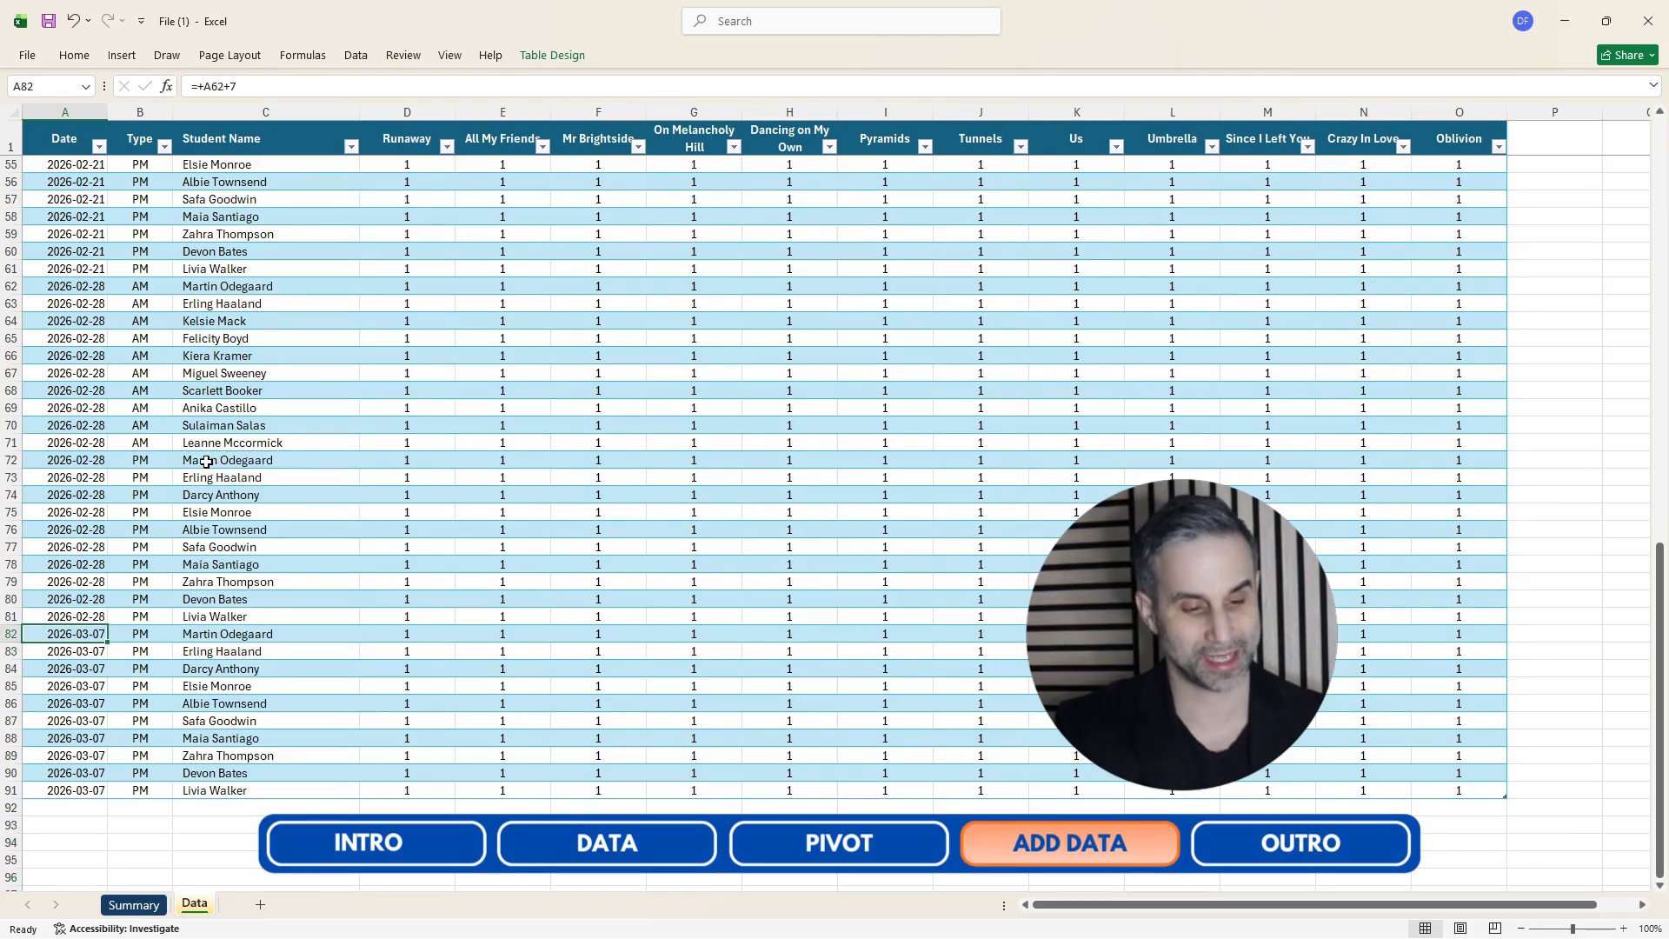
key("Right")
key("Right")
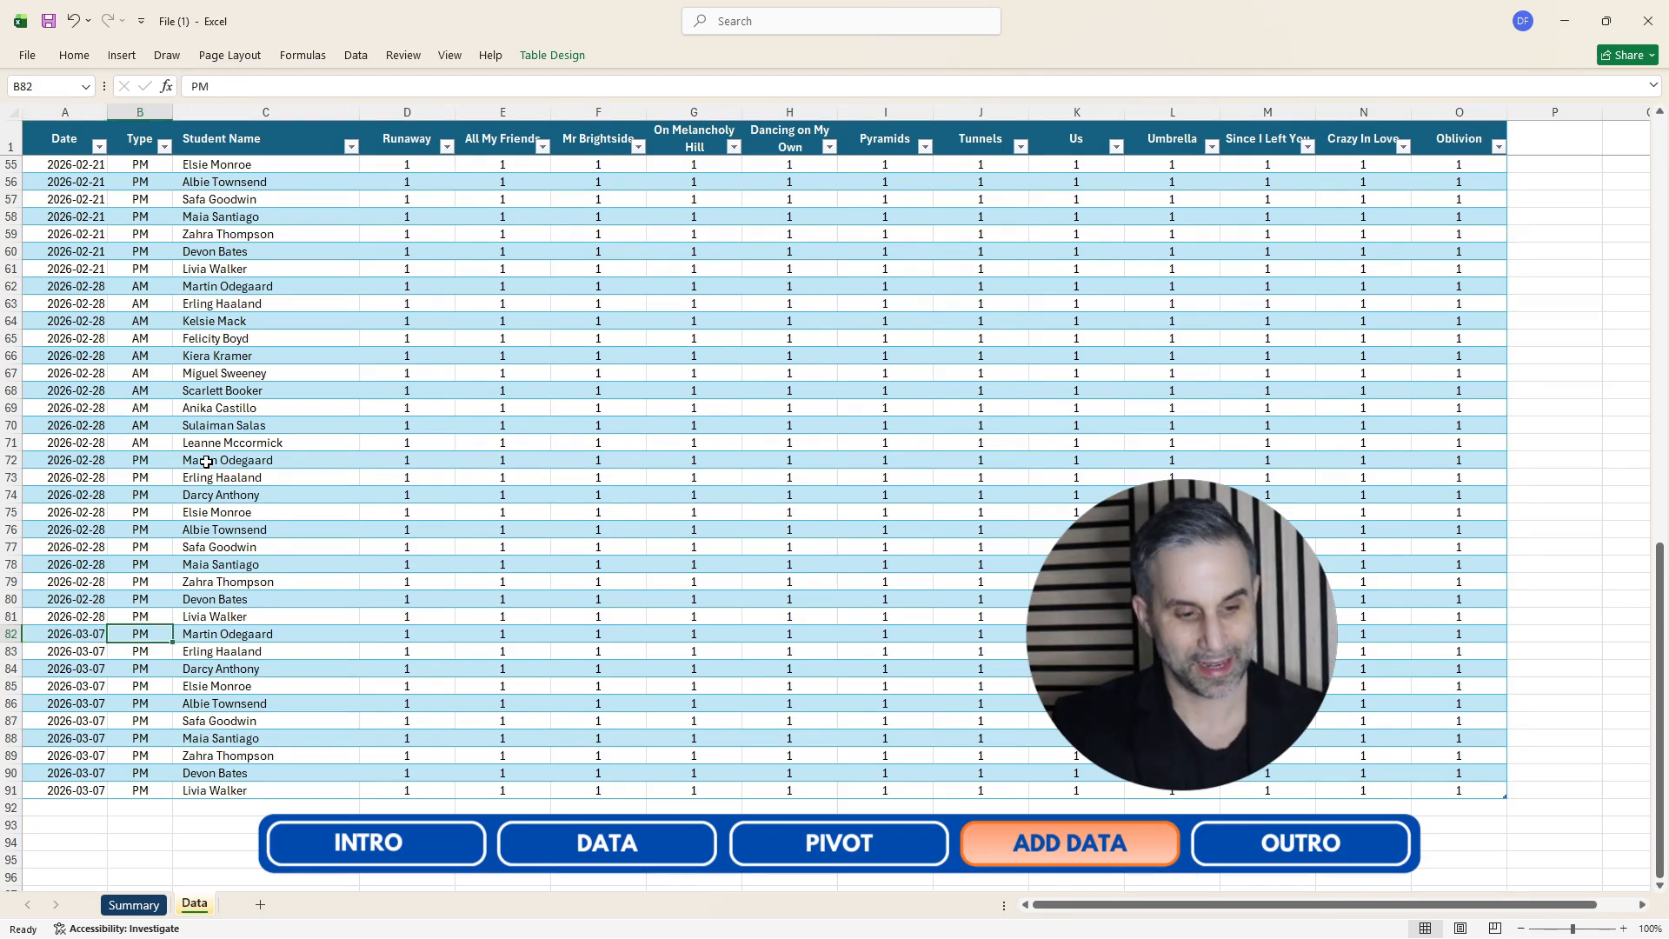
key("Left")
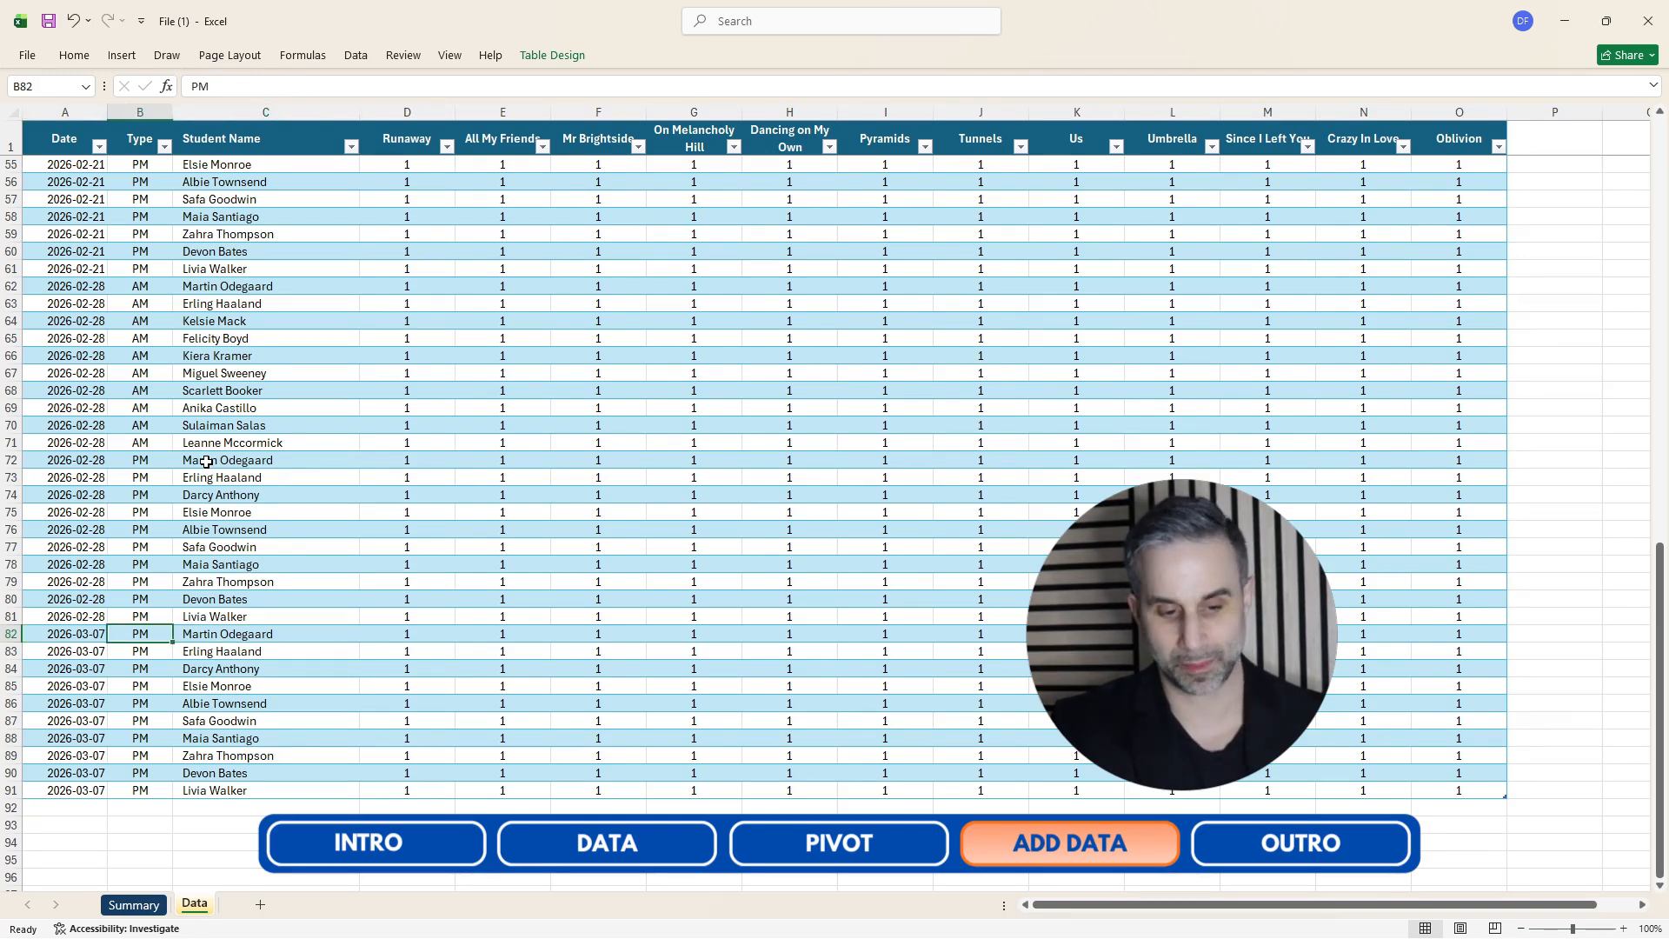
key("Right")
key("Right")
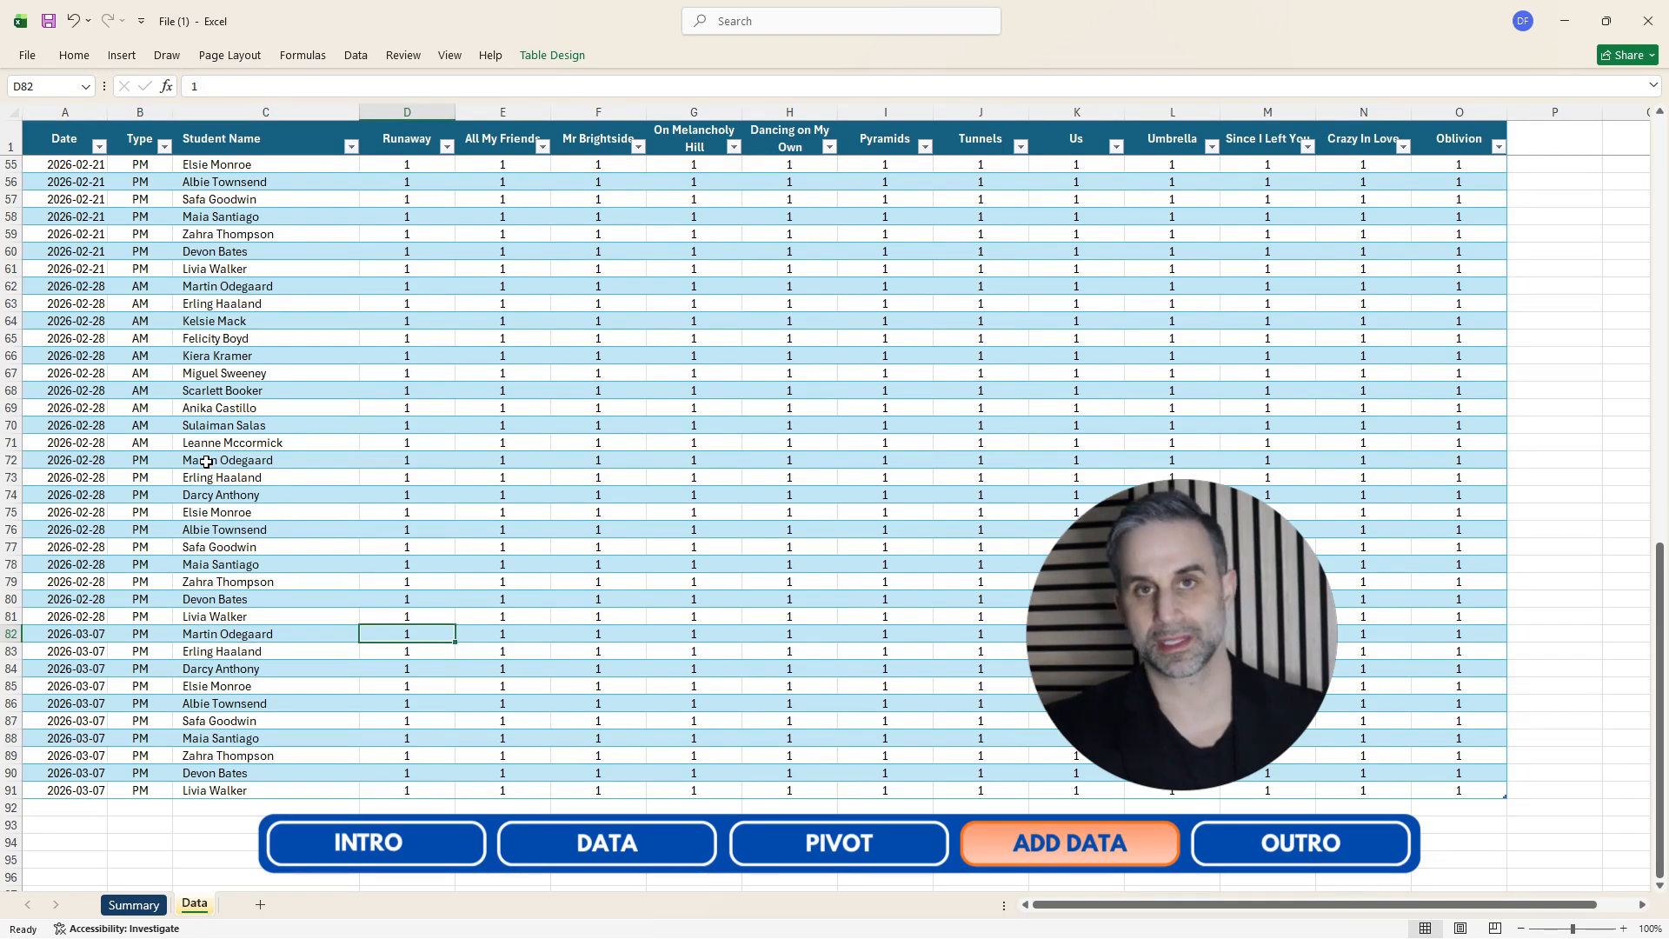
key("Delete")
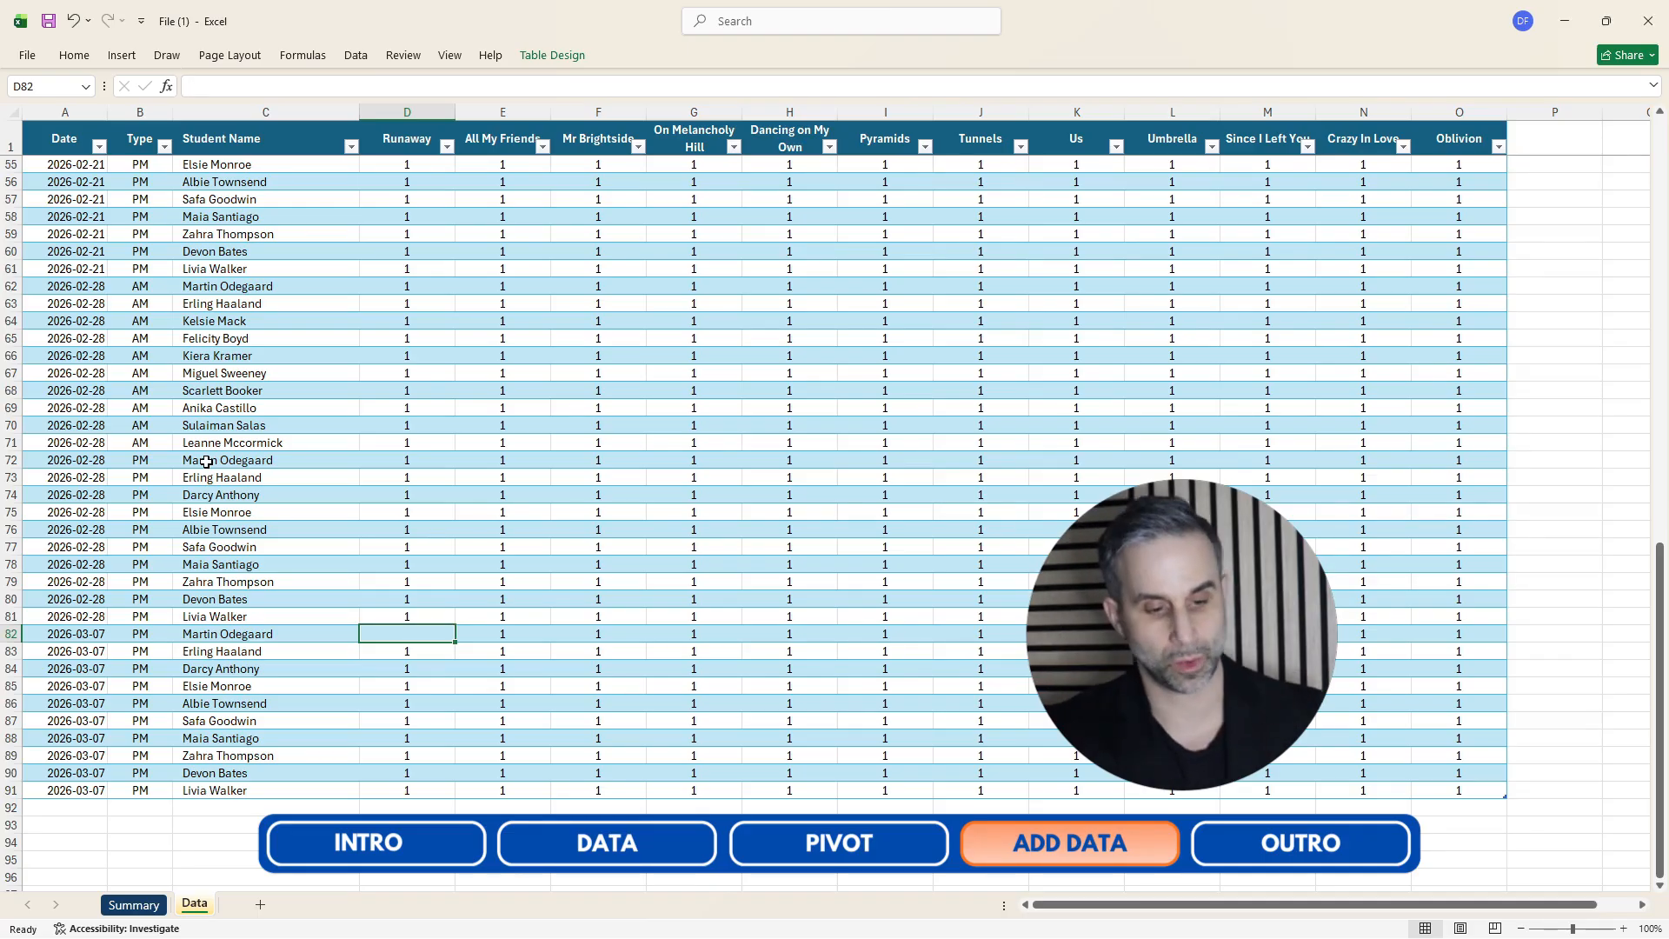
left_click_drag(455, 642, 454, 796)
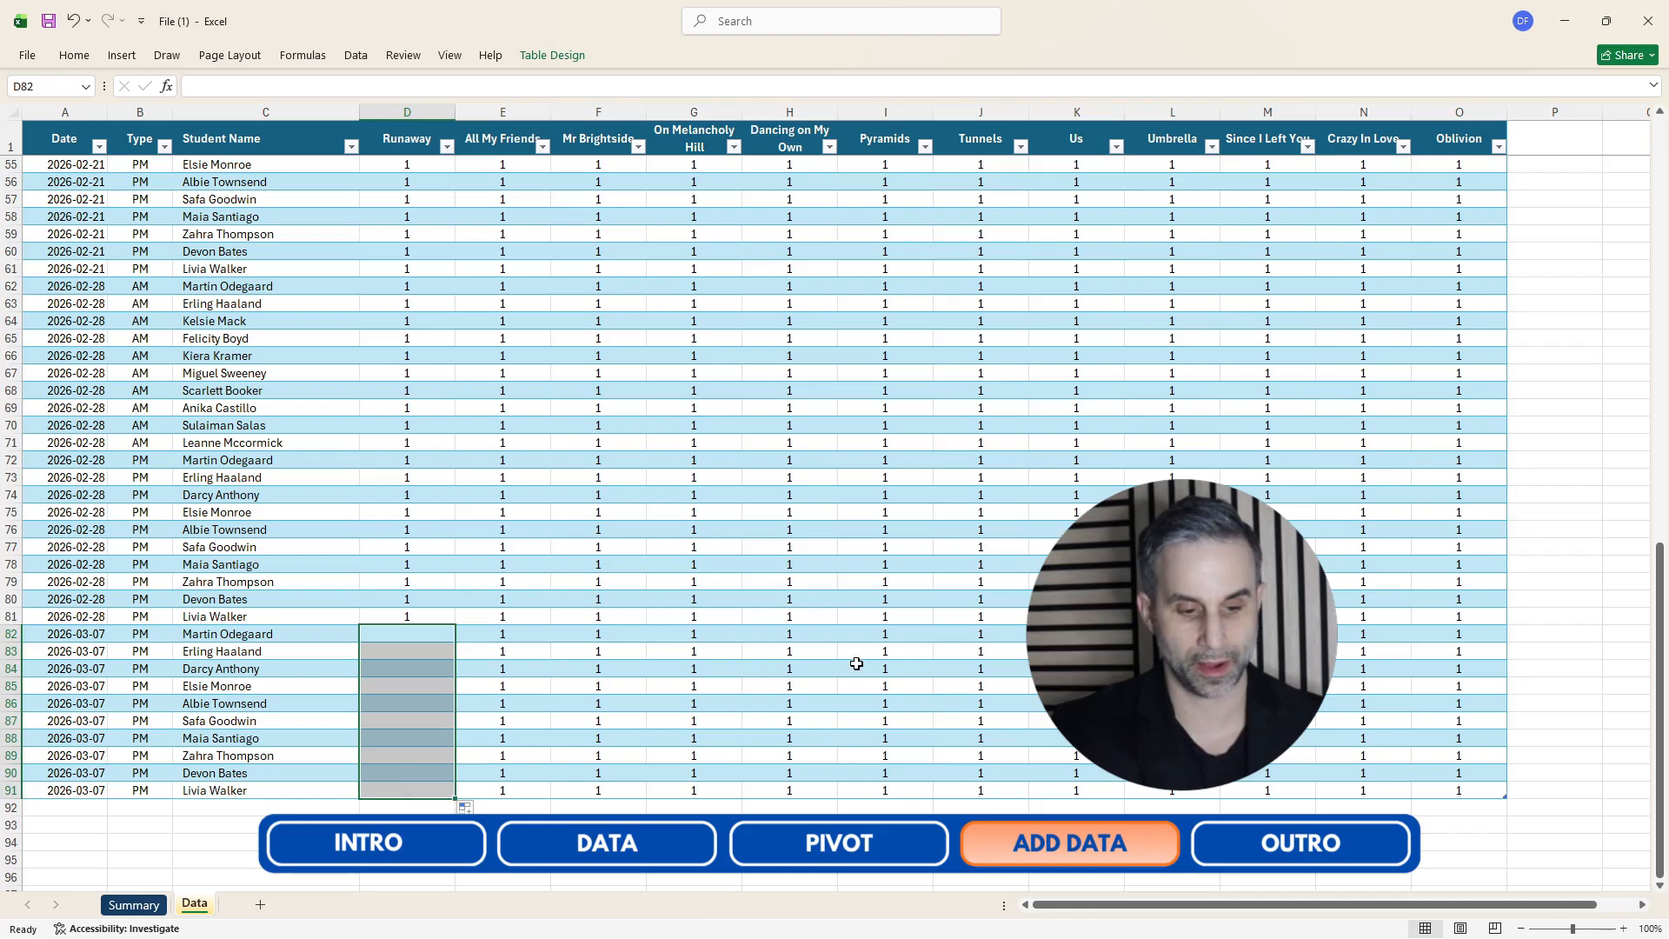
left_click(1479, 702)
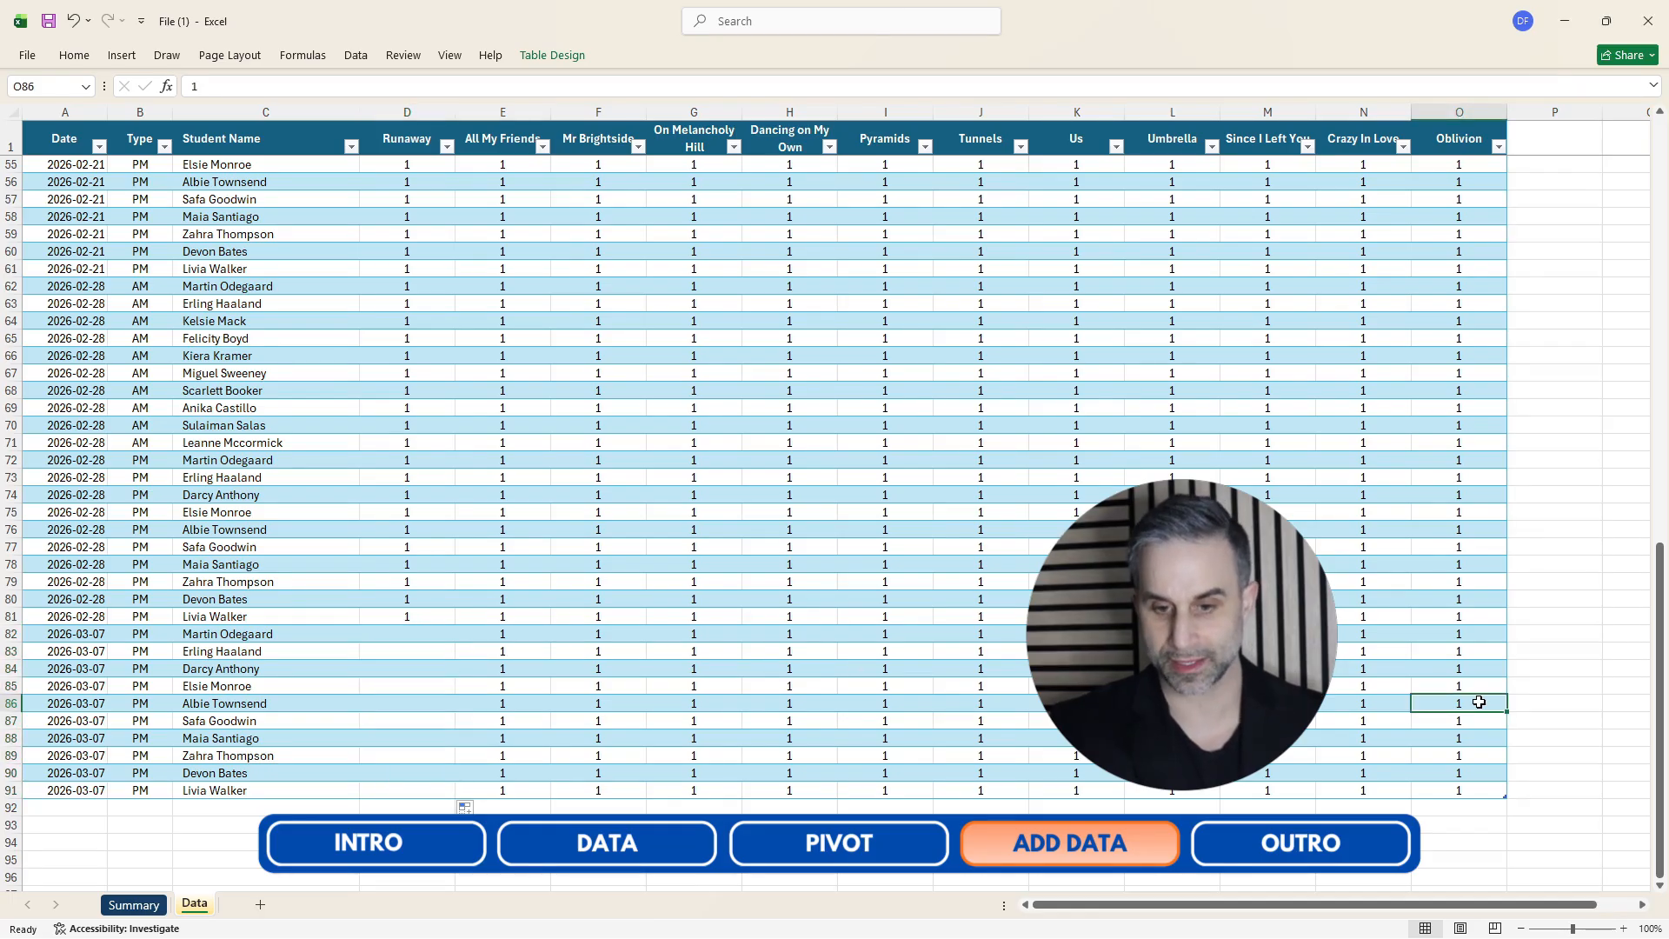
Add a new table column headed Still the One after Oblivion.
key("Right")
key("ctrl+Up")
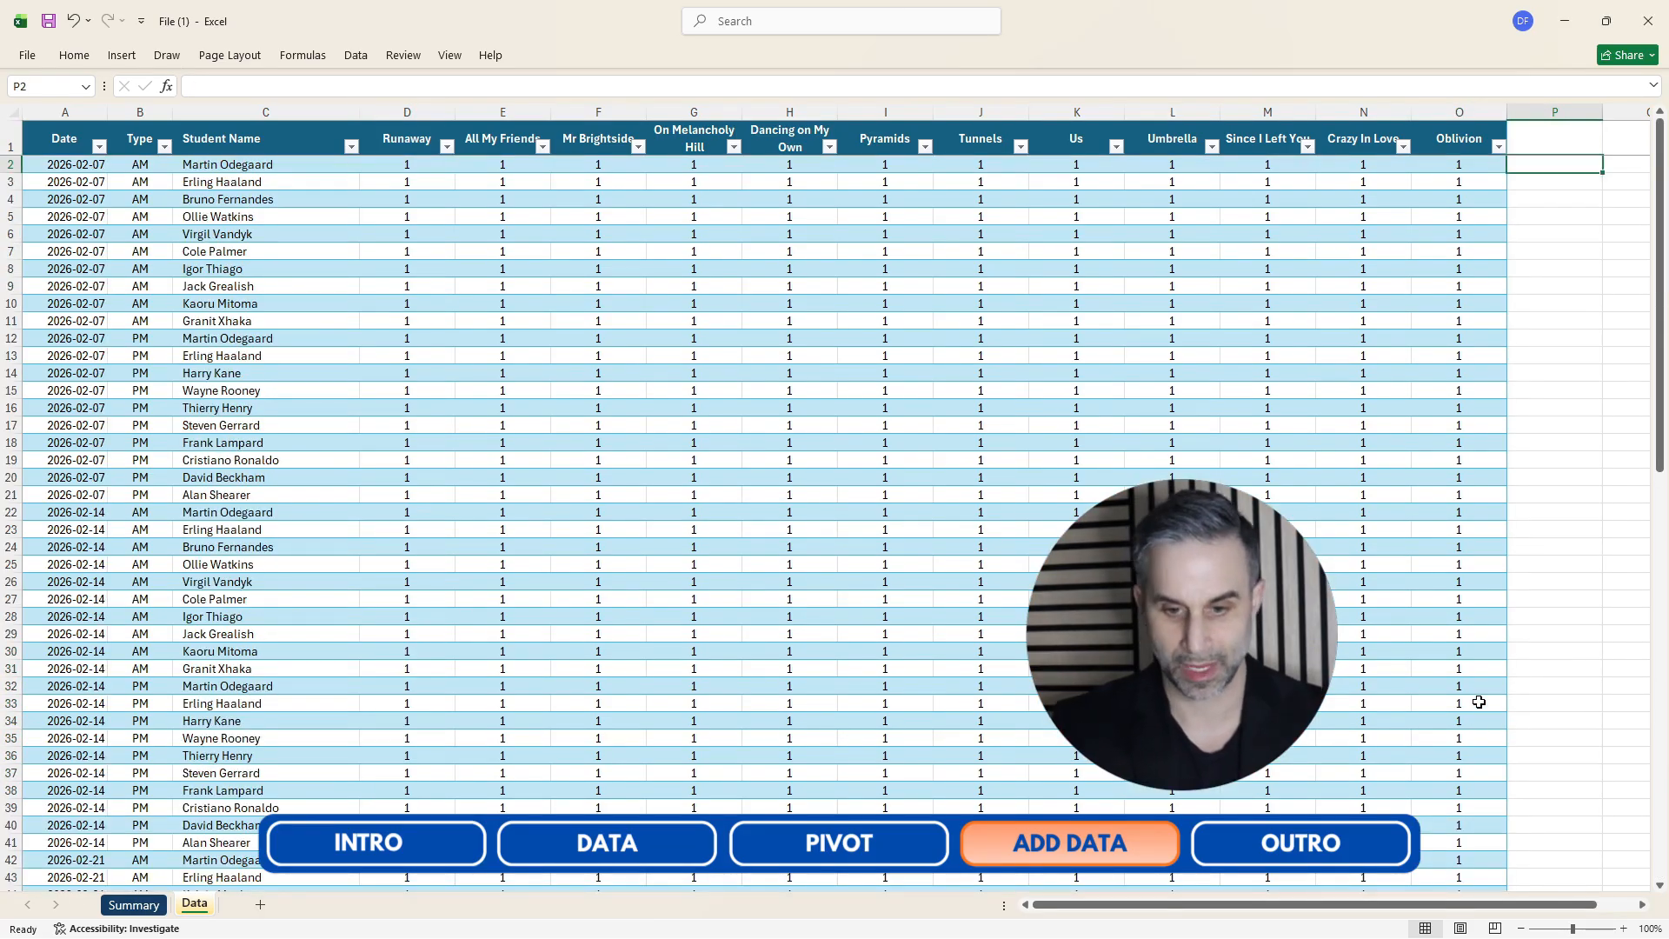
type("Still th")
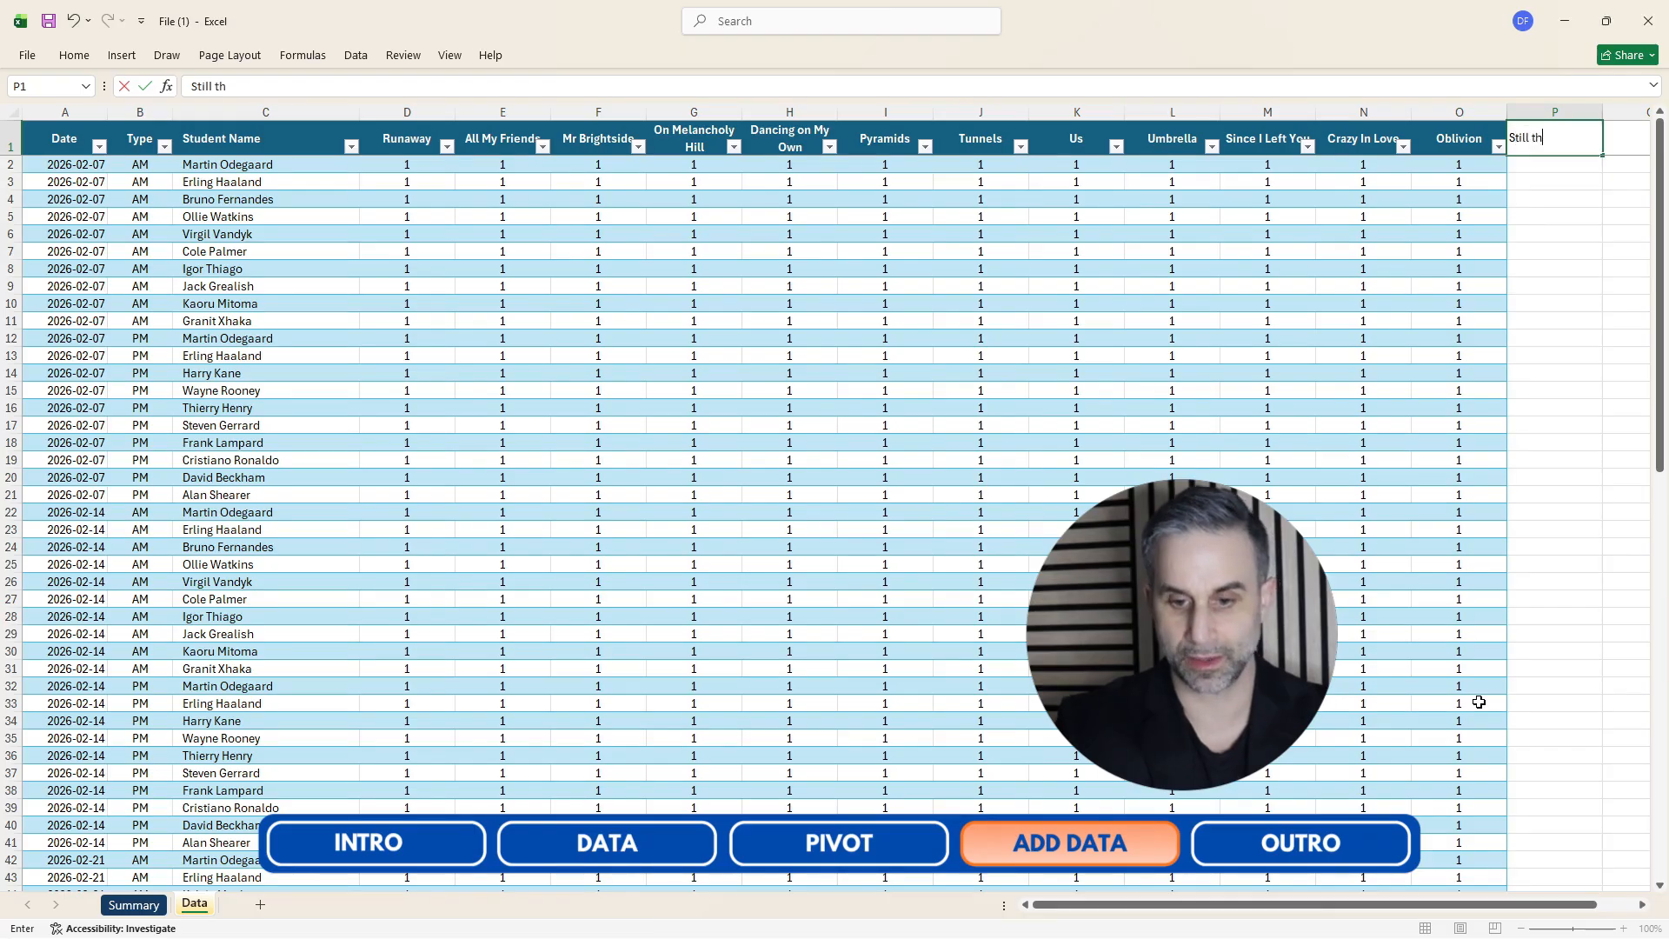
type("e One")
key("Return")
key("Up")
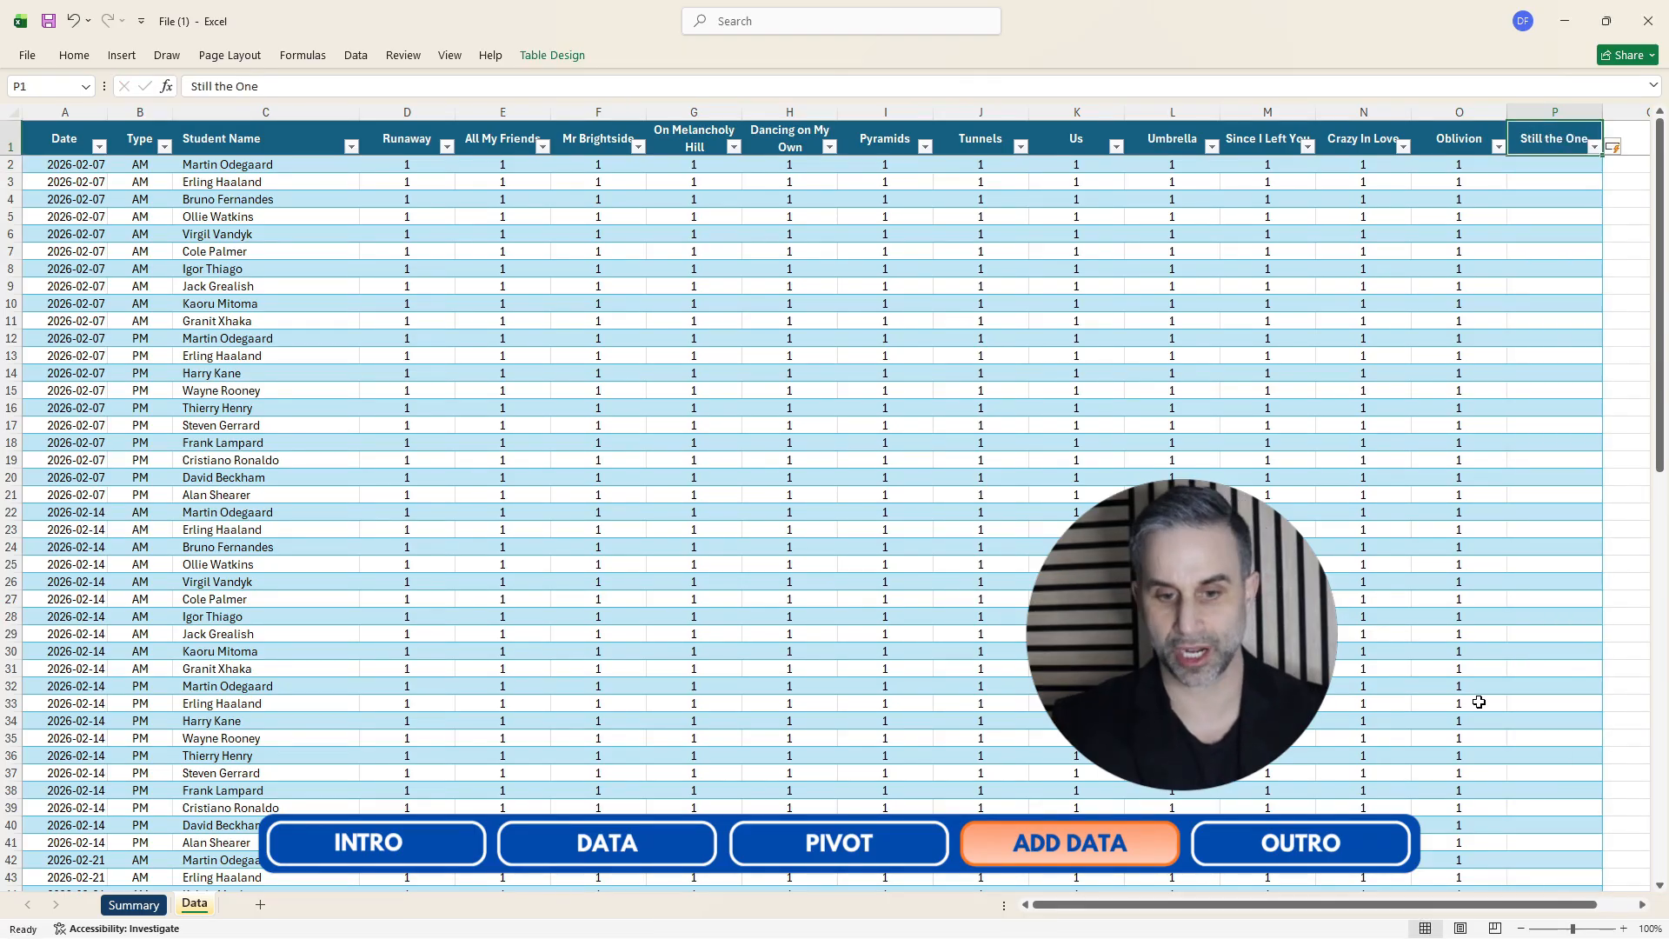
Fill the Still the One column with 1 for all ten 2026-03-07 rows.
key("ctrl+Left")
key("ctrl+Down")
key("Down")
key("Down")
key("Right")
key("Right")
key("Right")
key("Right")
key("Right")
key("Left")
key("Left")
key("Up")
key("Up")
key("Up")
key("Up")
key("Up")
key("Up")
key("Up")
key("Up")
key("Up")
key("Up")
key("Up")
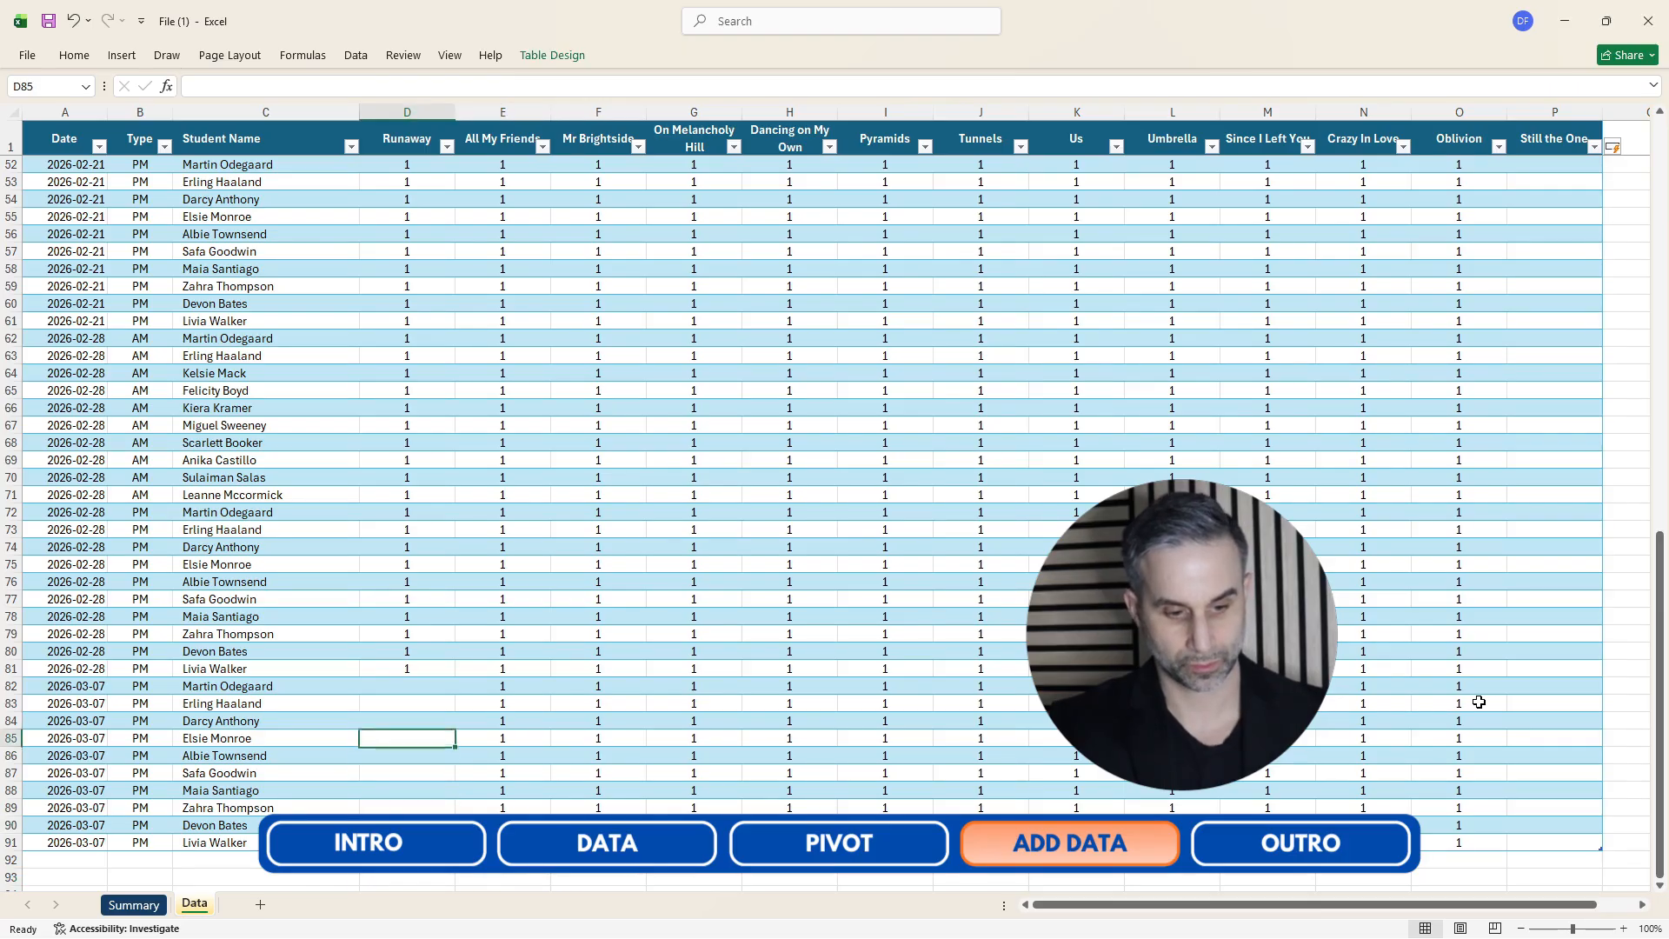
key("Right")
key("Right")
key("Right")
key("Right")
key("Right")
key("Right")
key("Right")
key("Right")
key("Right")
key("Right")
key("Right")
key("Right")
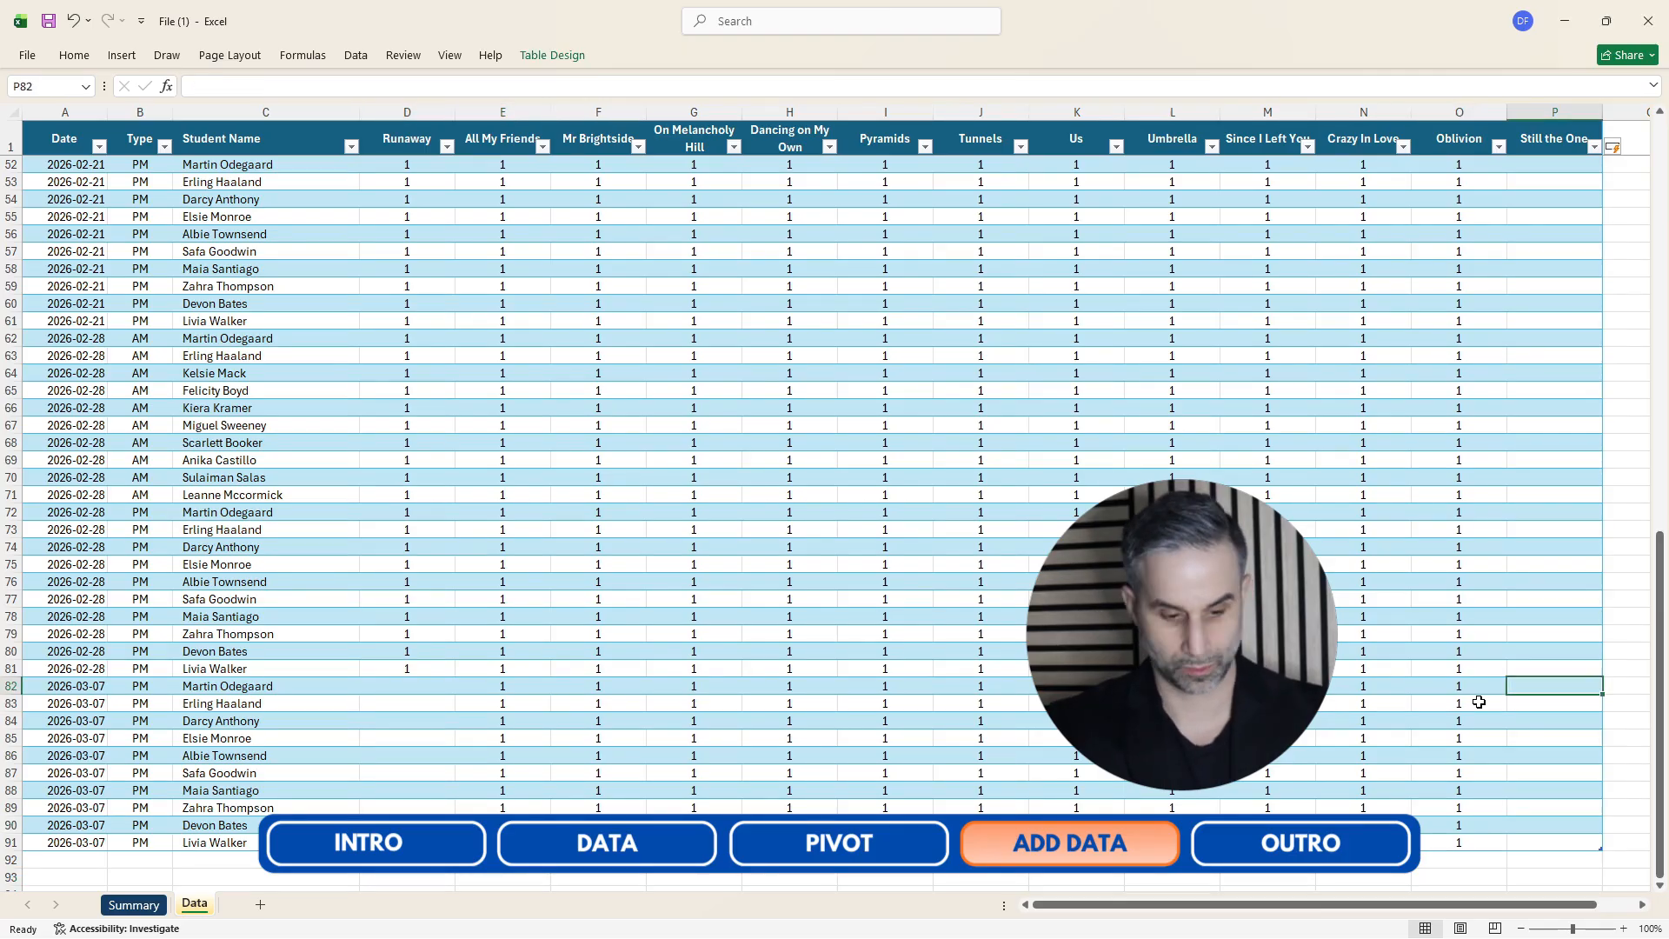
type("1")
key("Return")
key("Up")
key("ctrl+c")
key("Left")
key("ctrl+Down")
key("Right")
key("ctrl+shift+Up")
key("ctrl+v")
key("Escape")
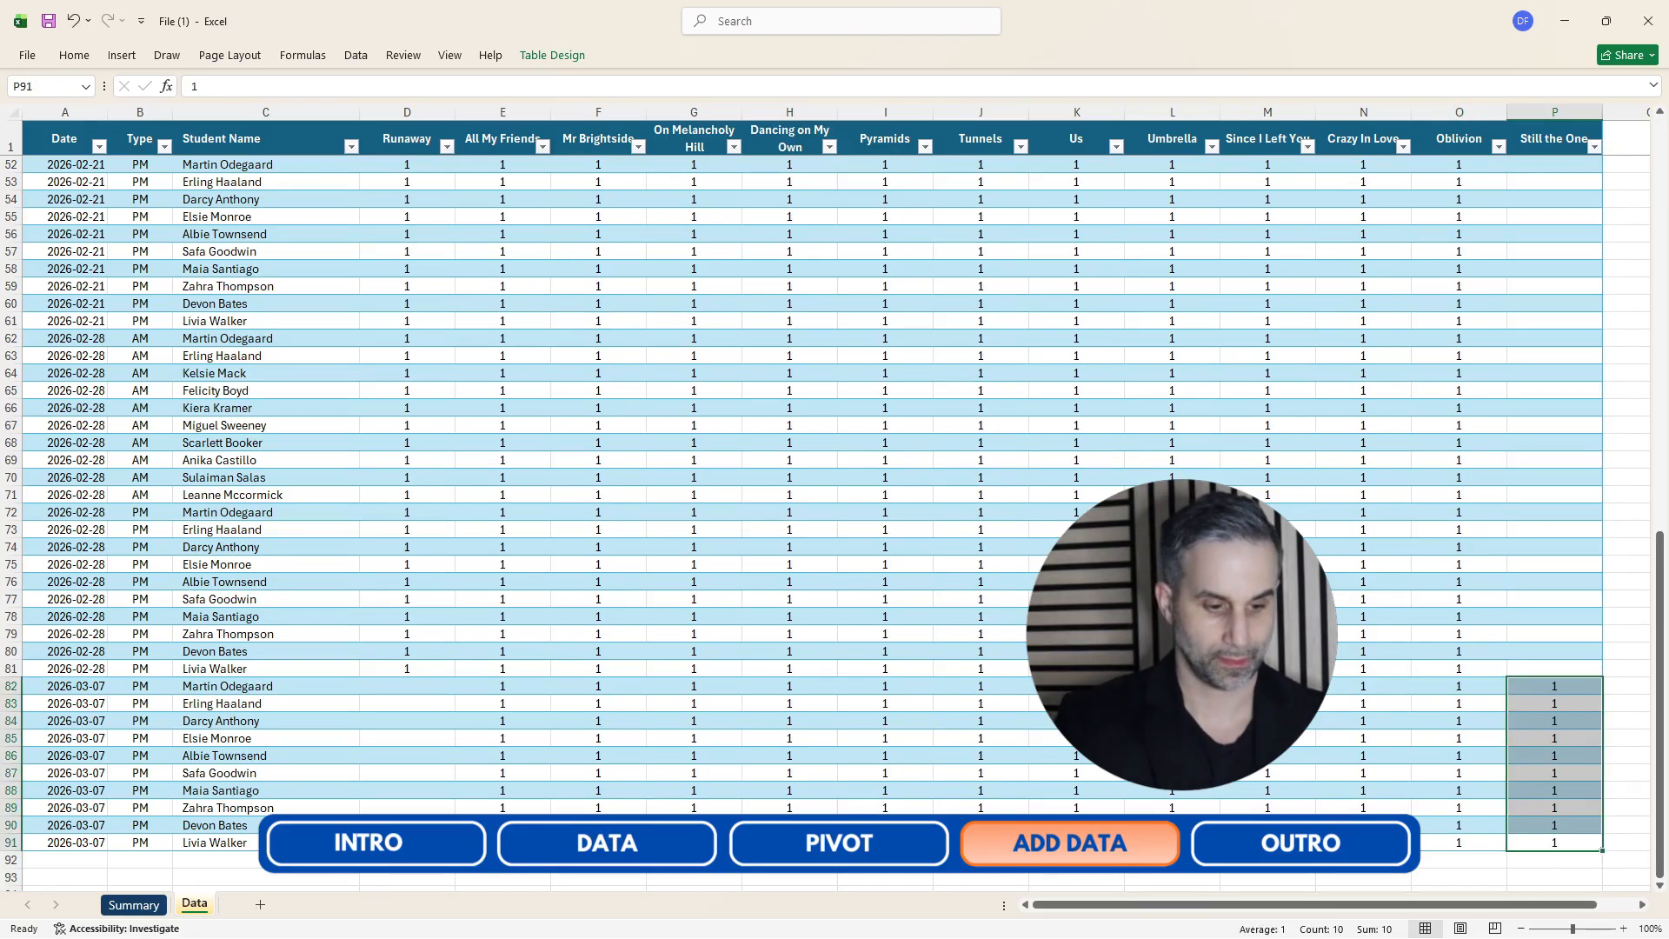
Back on the Summary sheet, open the pivot table's Change Data Source dialog to check its source, then close it.
left_click(133, 905)
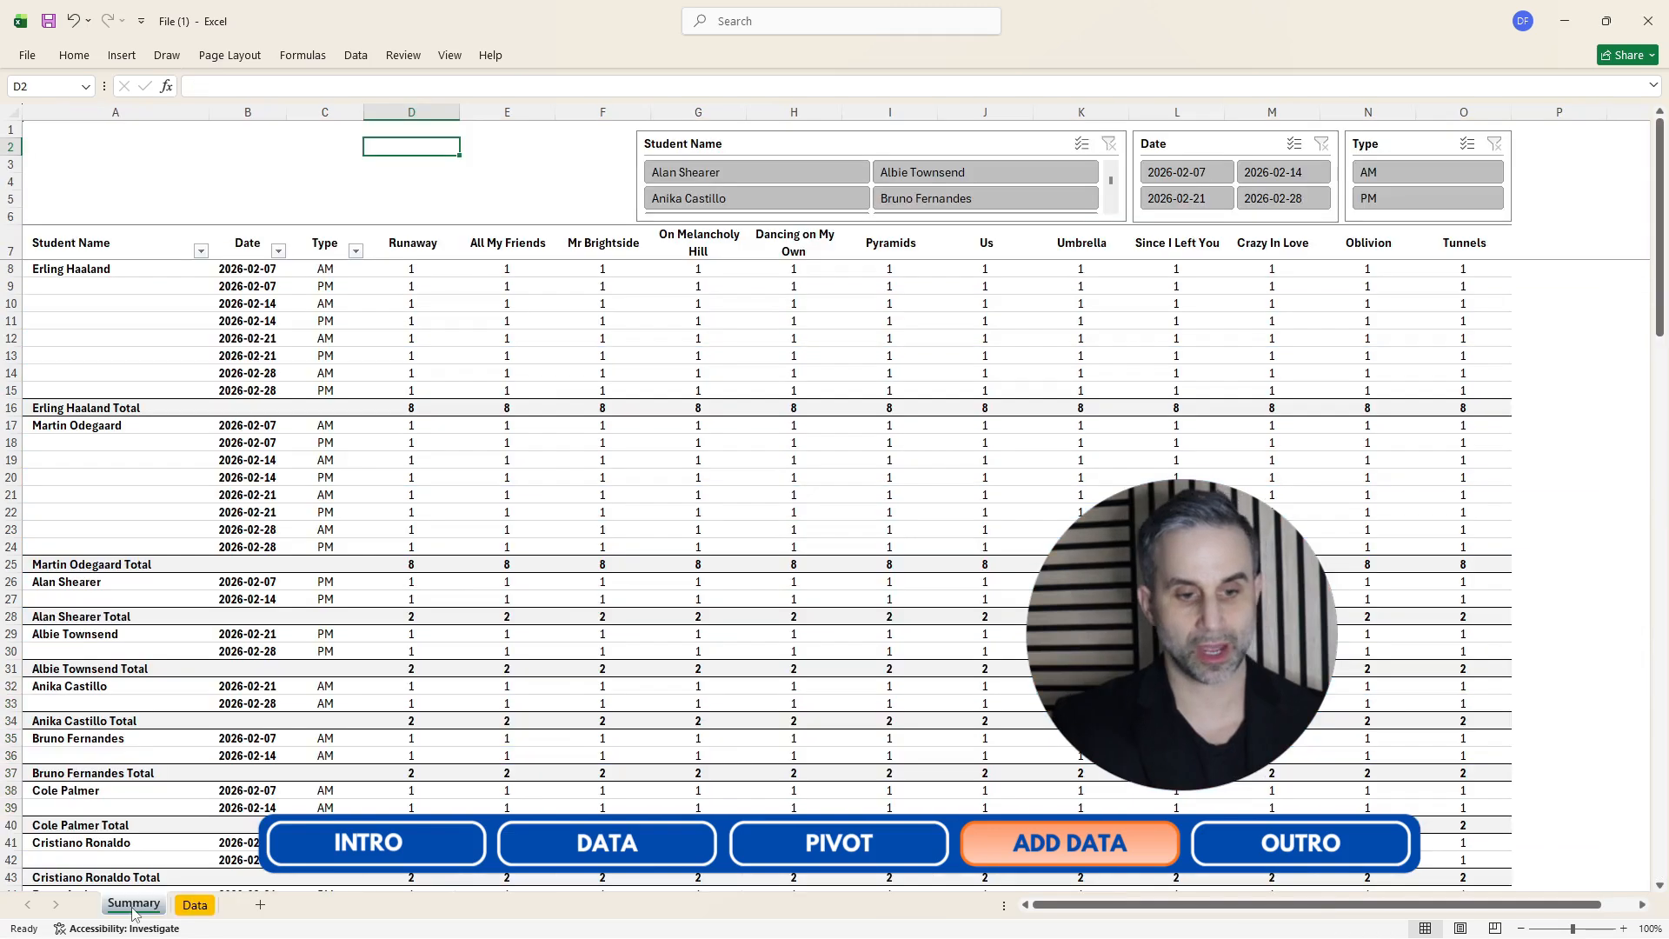
left_click(562, 389)
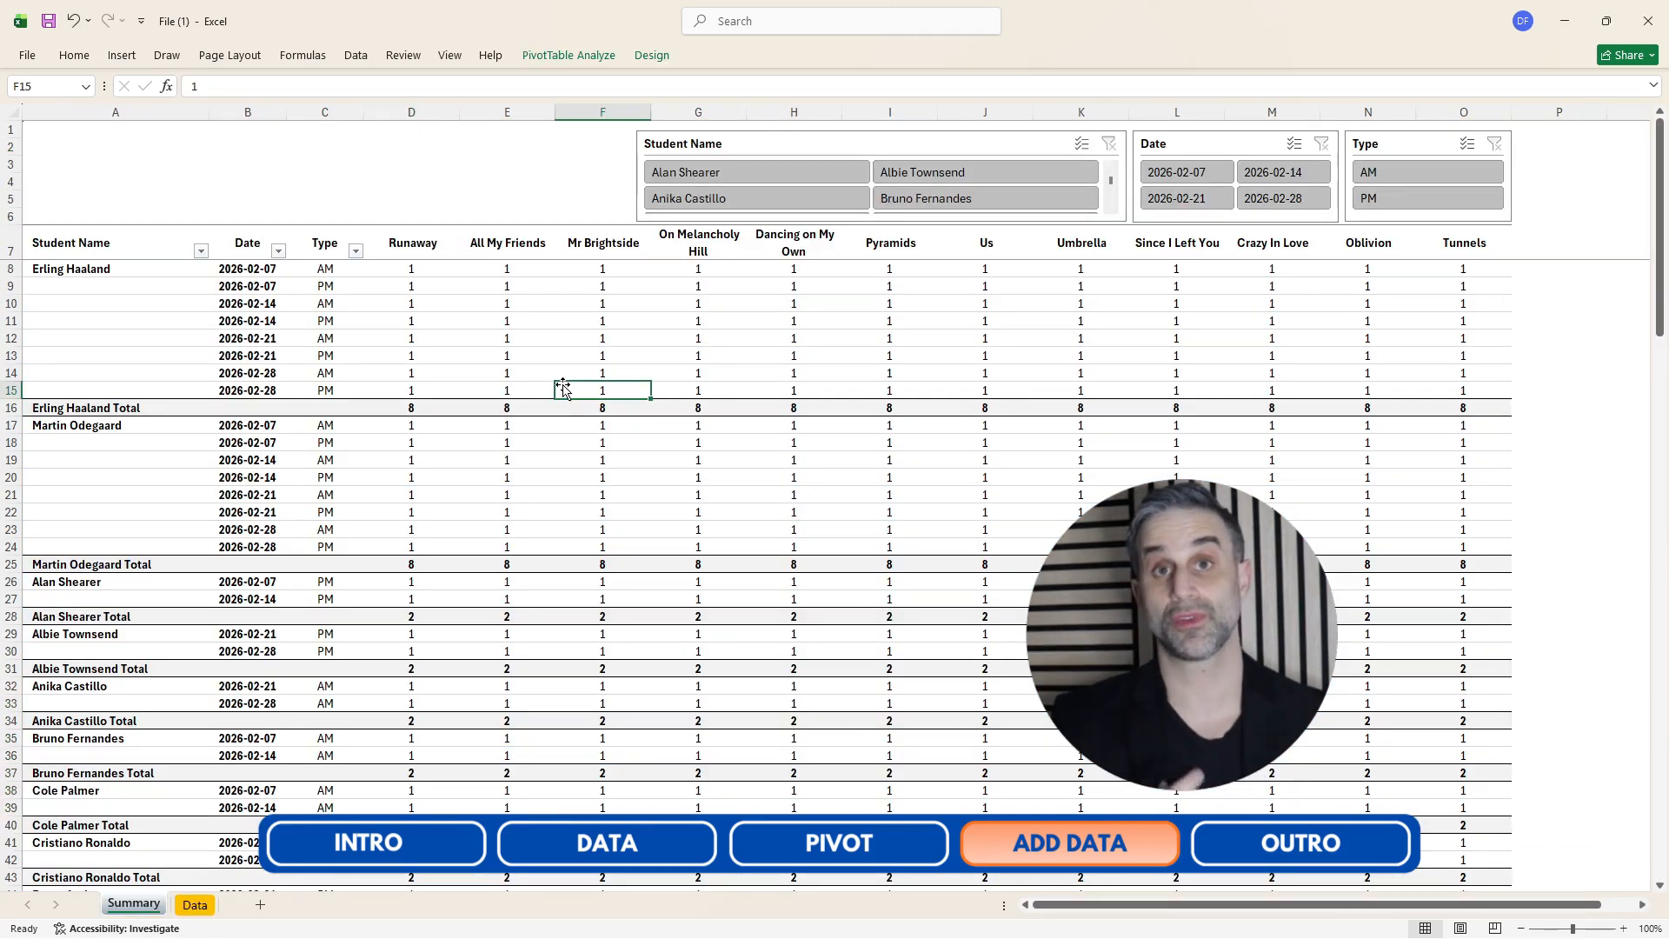
left_click(567, 58)
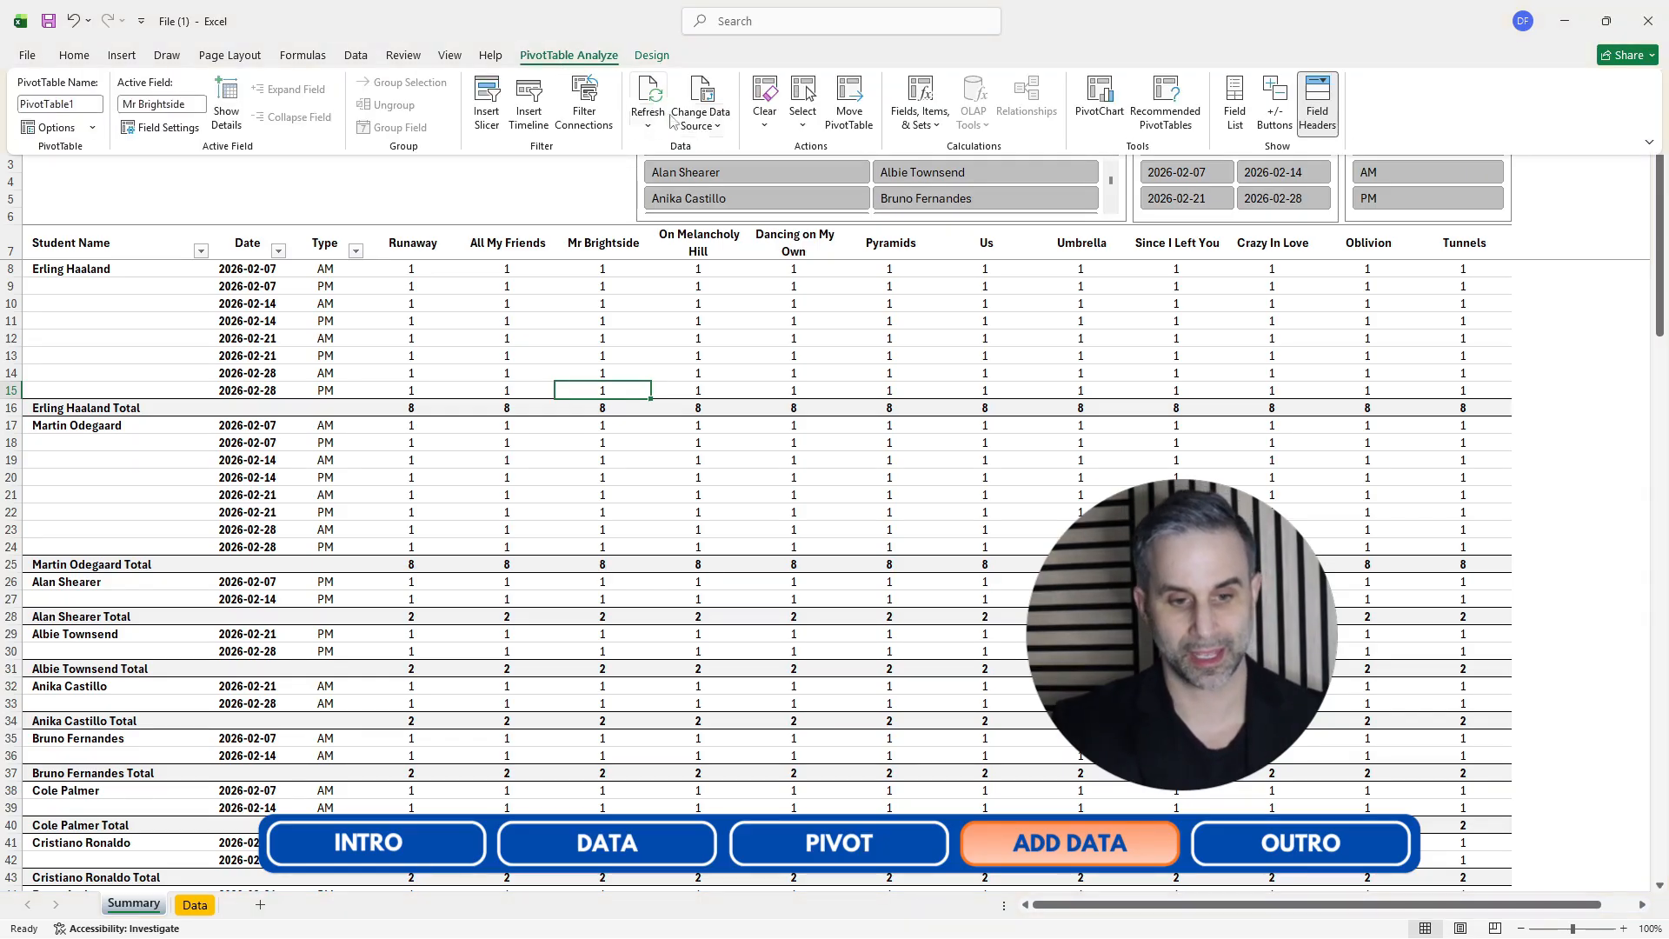
left_click(701, 126)
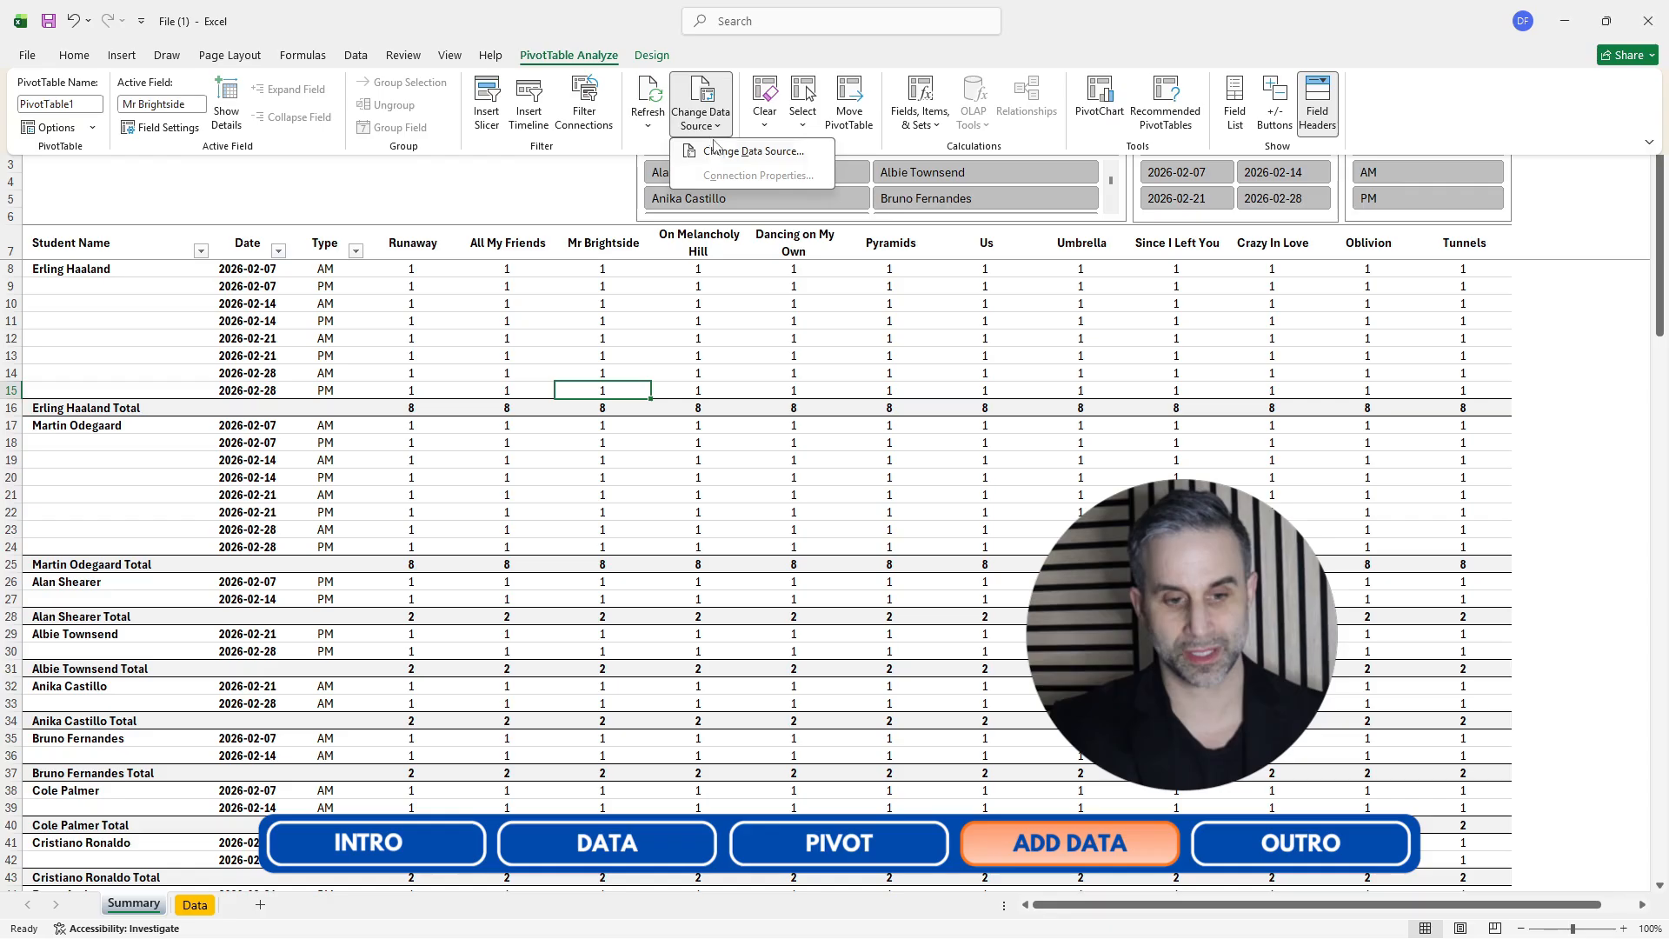
left_click(731, 152)
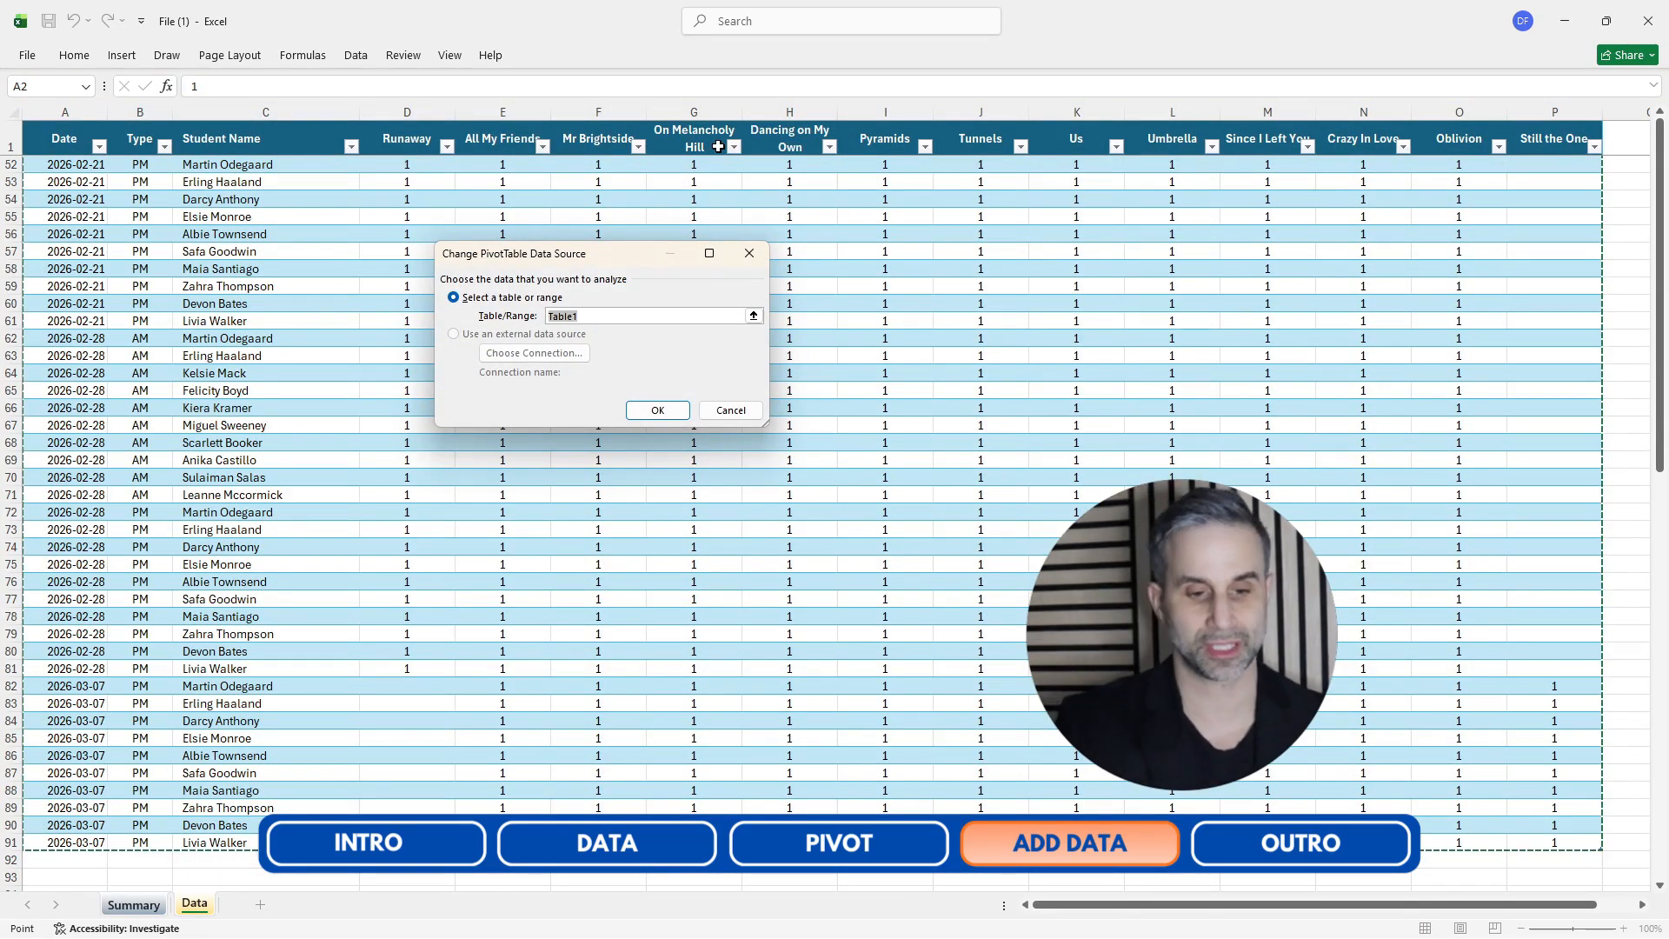
left_click(757, 255)
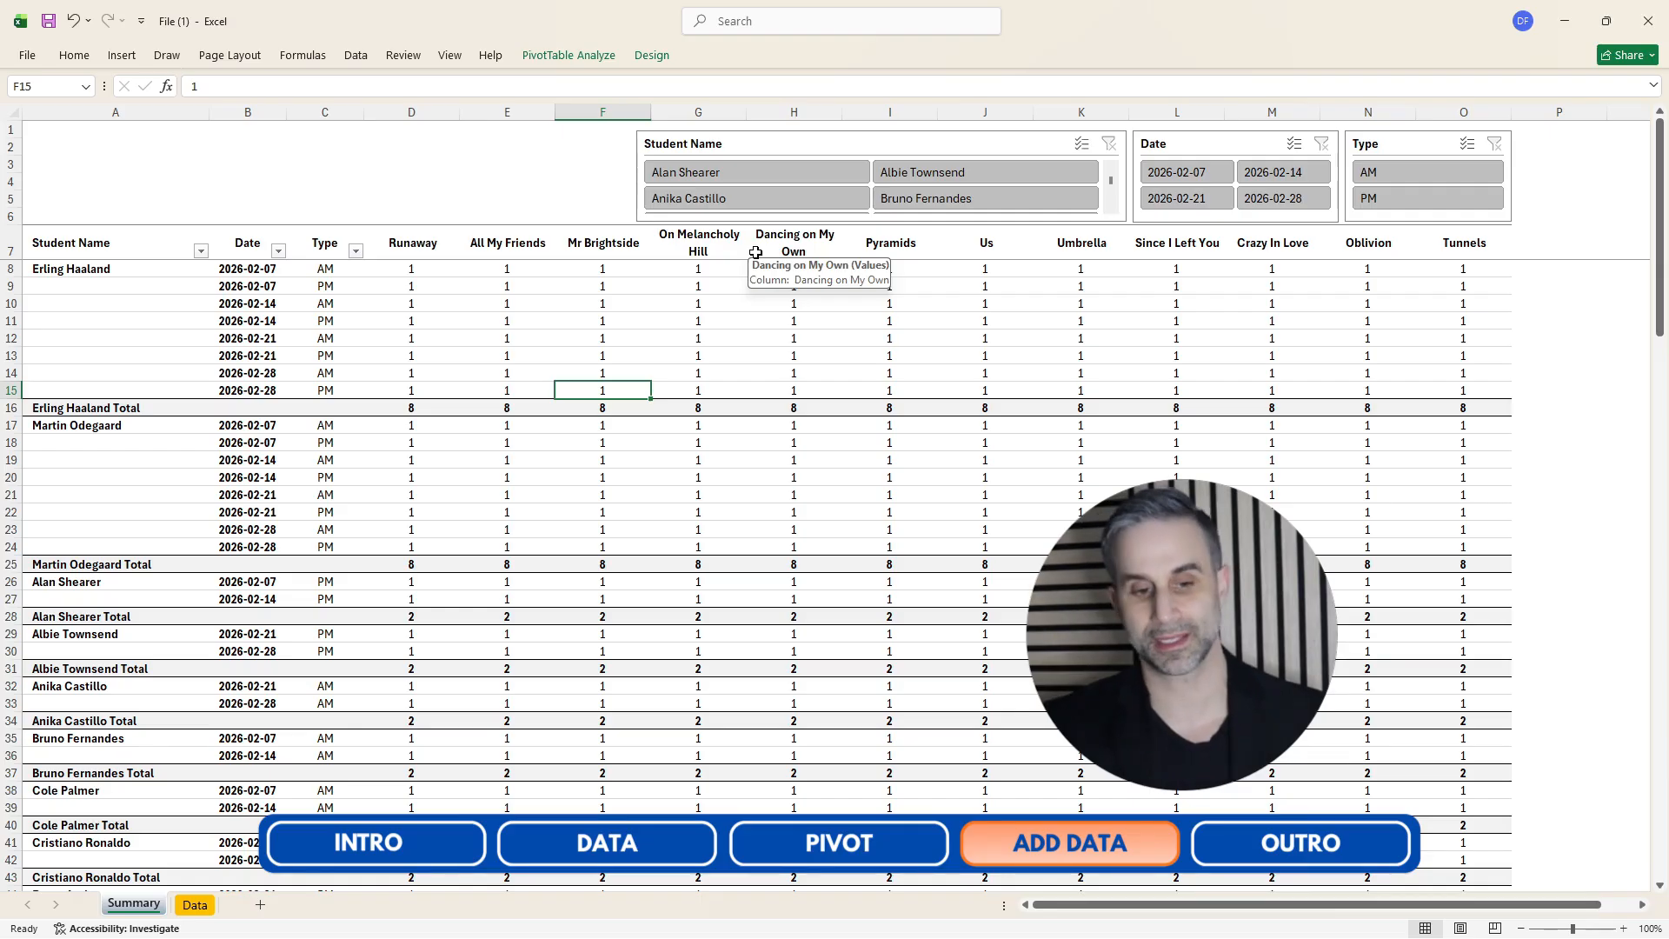
Refresh the Summary pivot table so it picks up the new data rows.
left_click(532, 304)
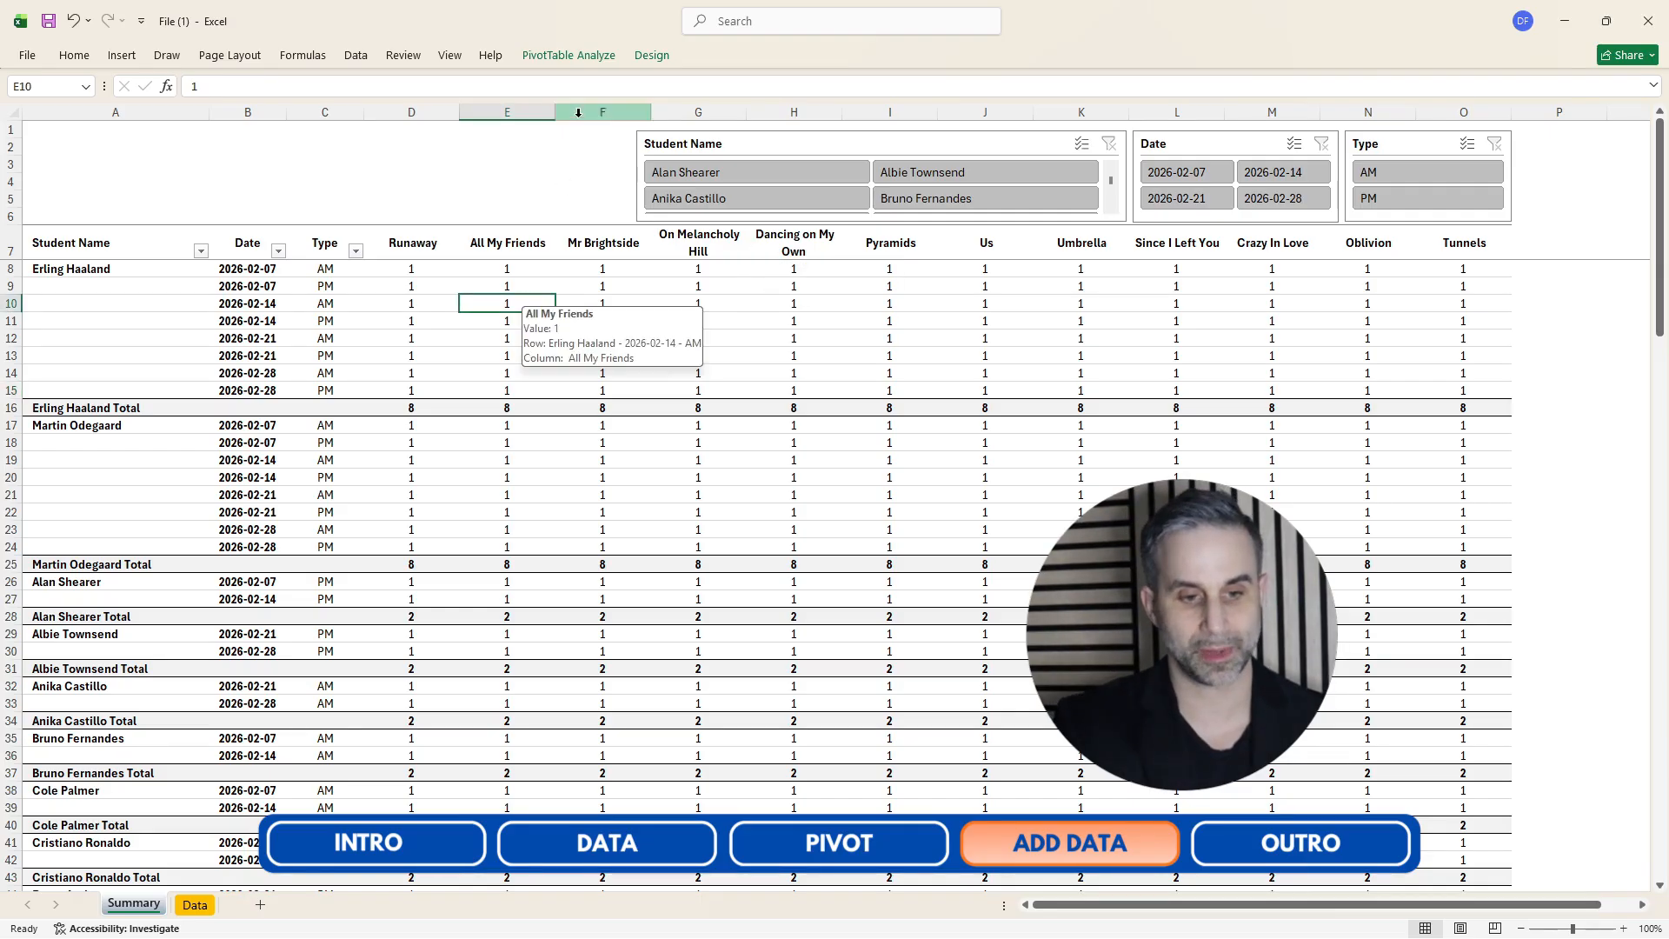
left_click(562, 58)
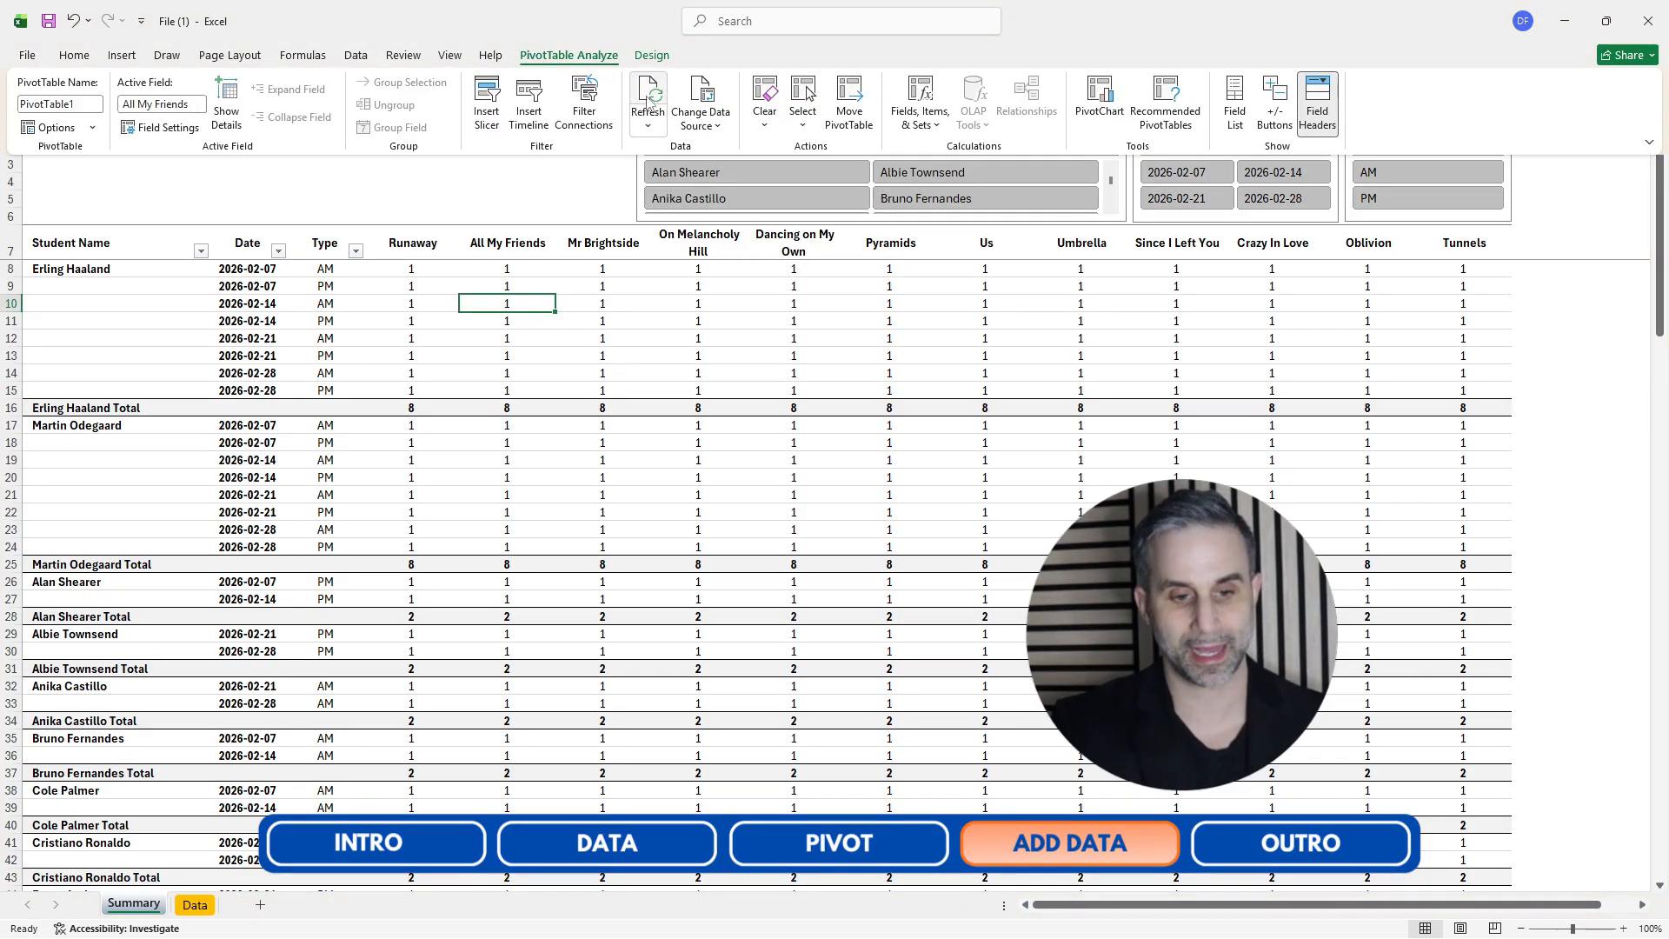
left_click(649, 96)
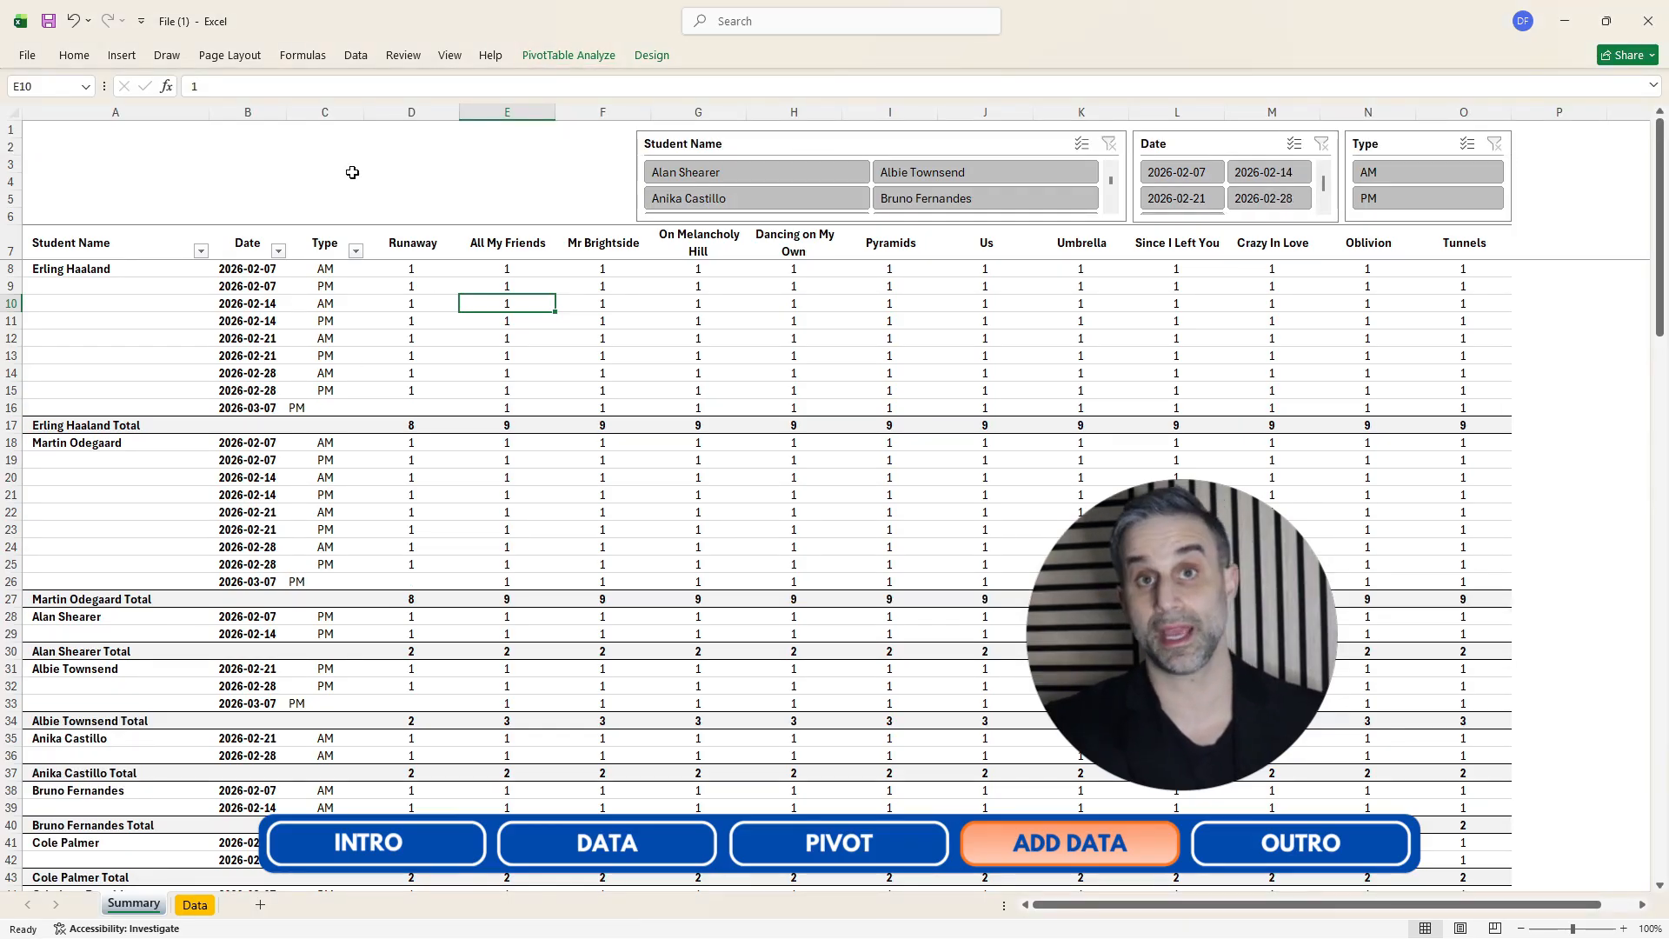
Open the PivotTable field list and add the Still The One field to the pivot table's values.
left_click(23, 412)
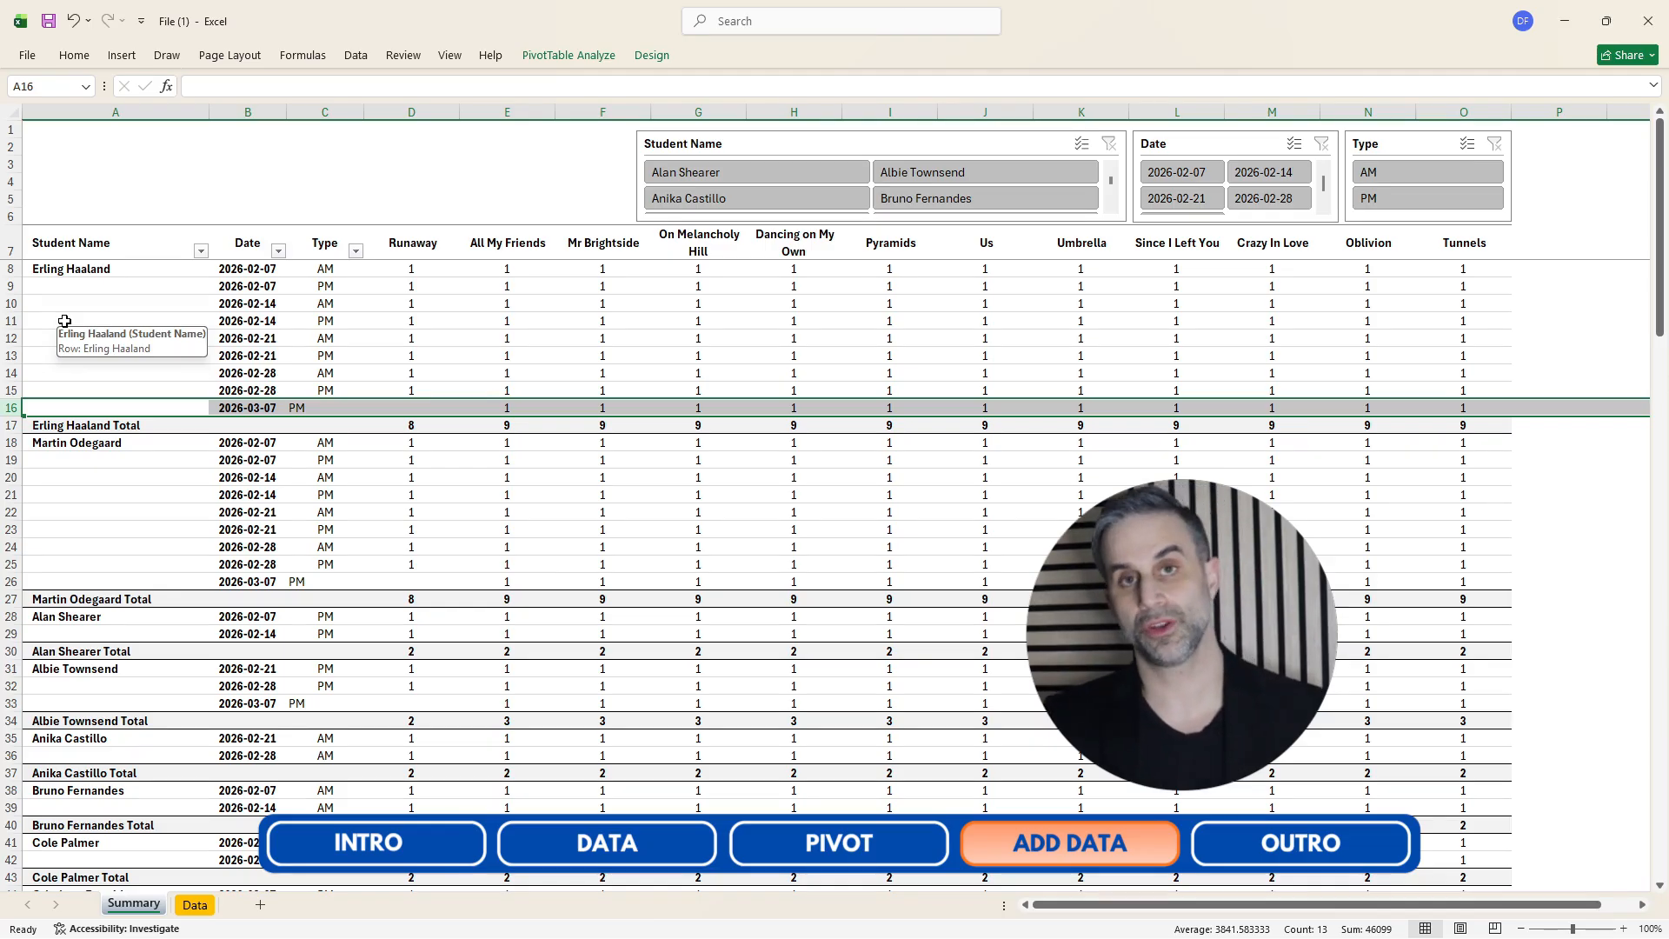
left_click(619, 322)
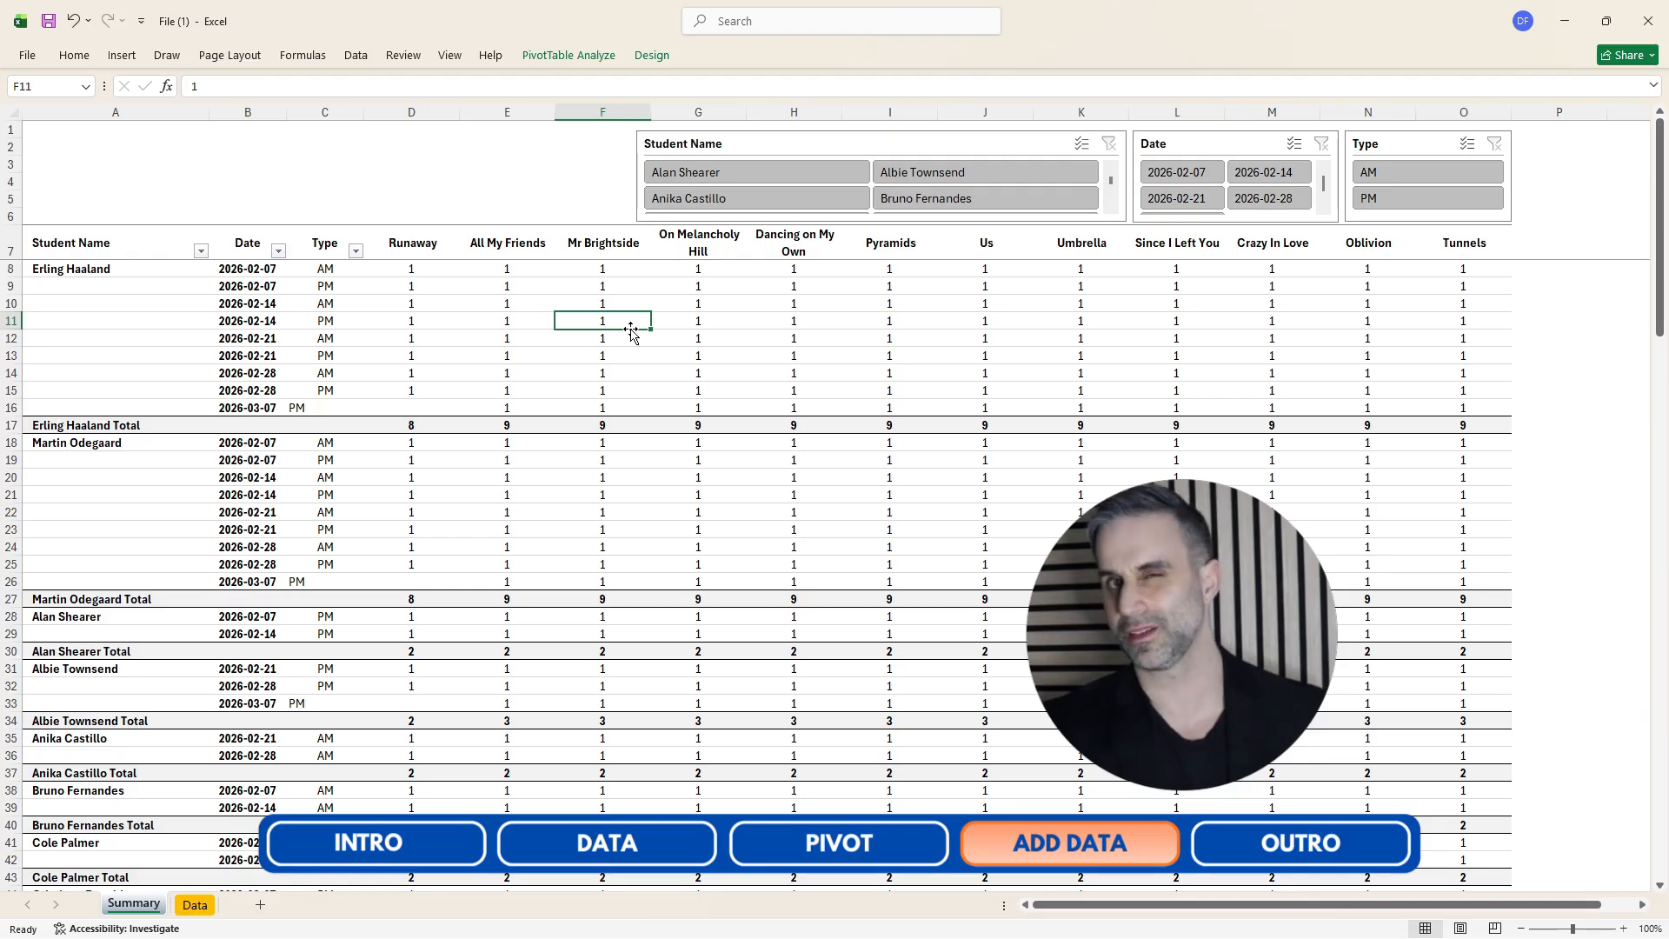
left_click(565, 58)
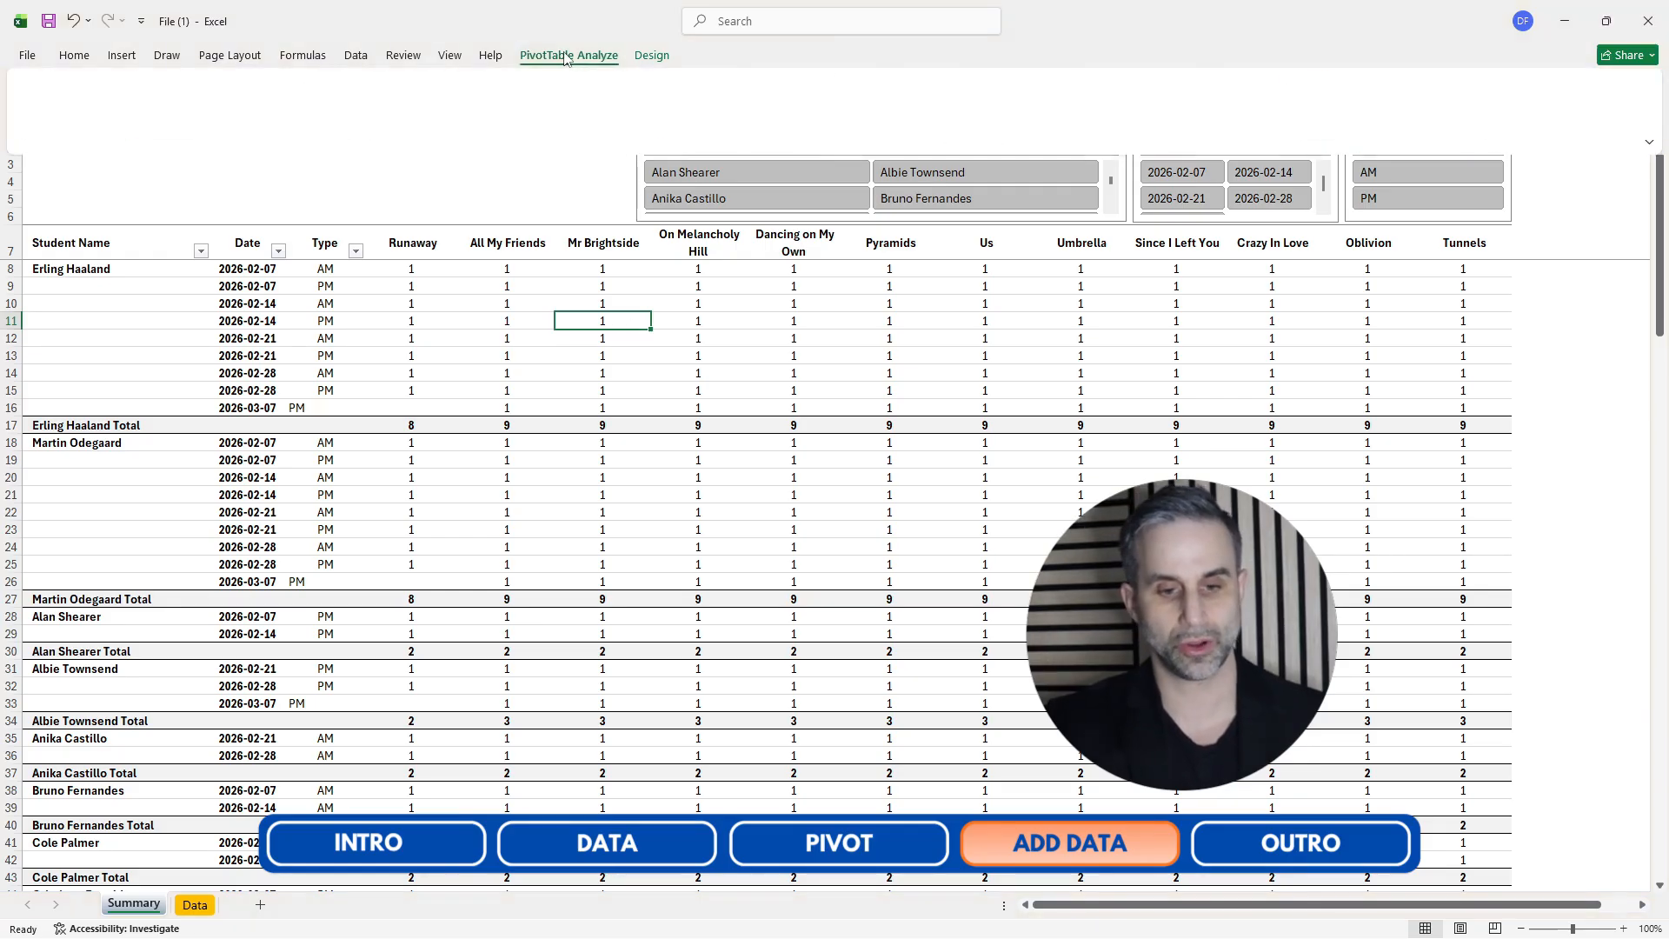
left_click(1230, 101)
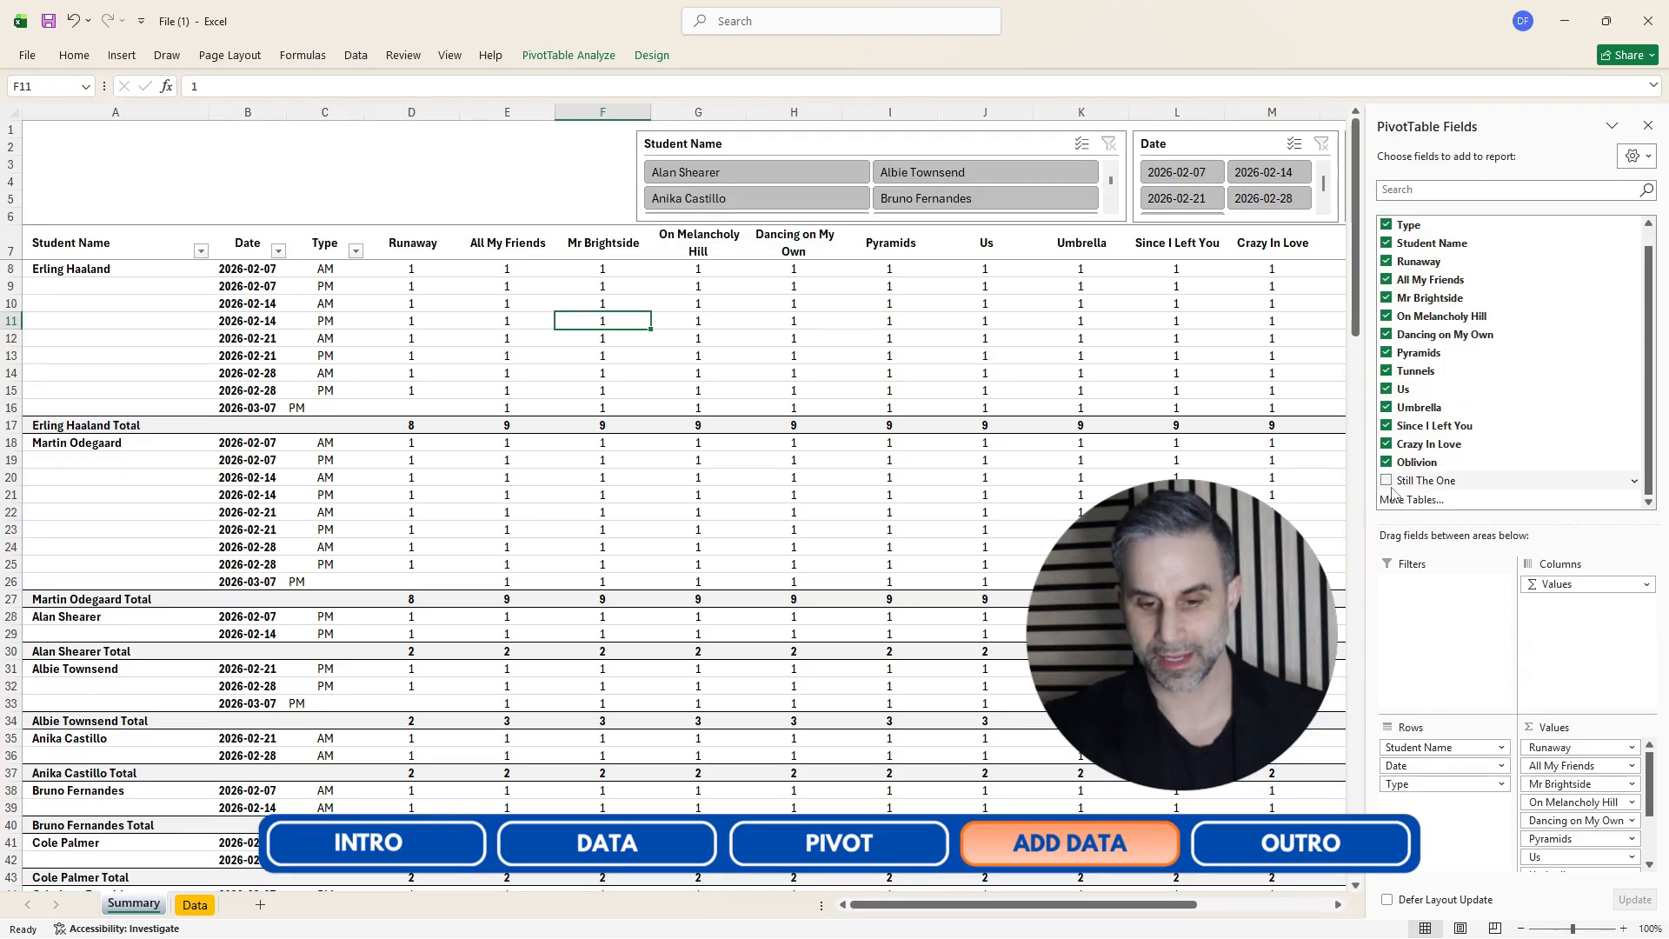
left_click(1387, 483)
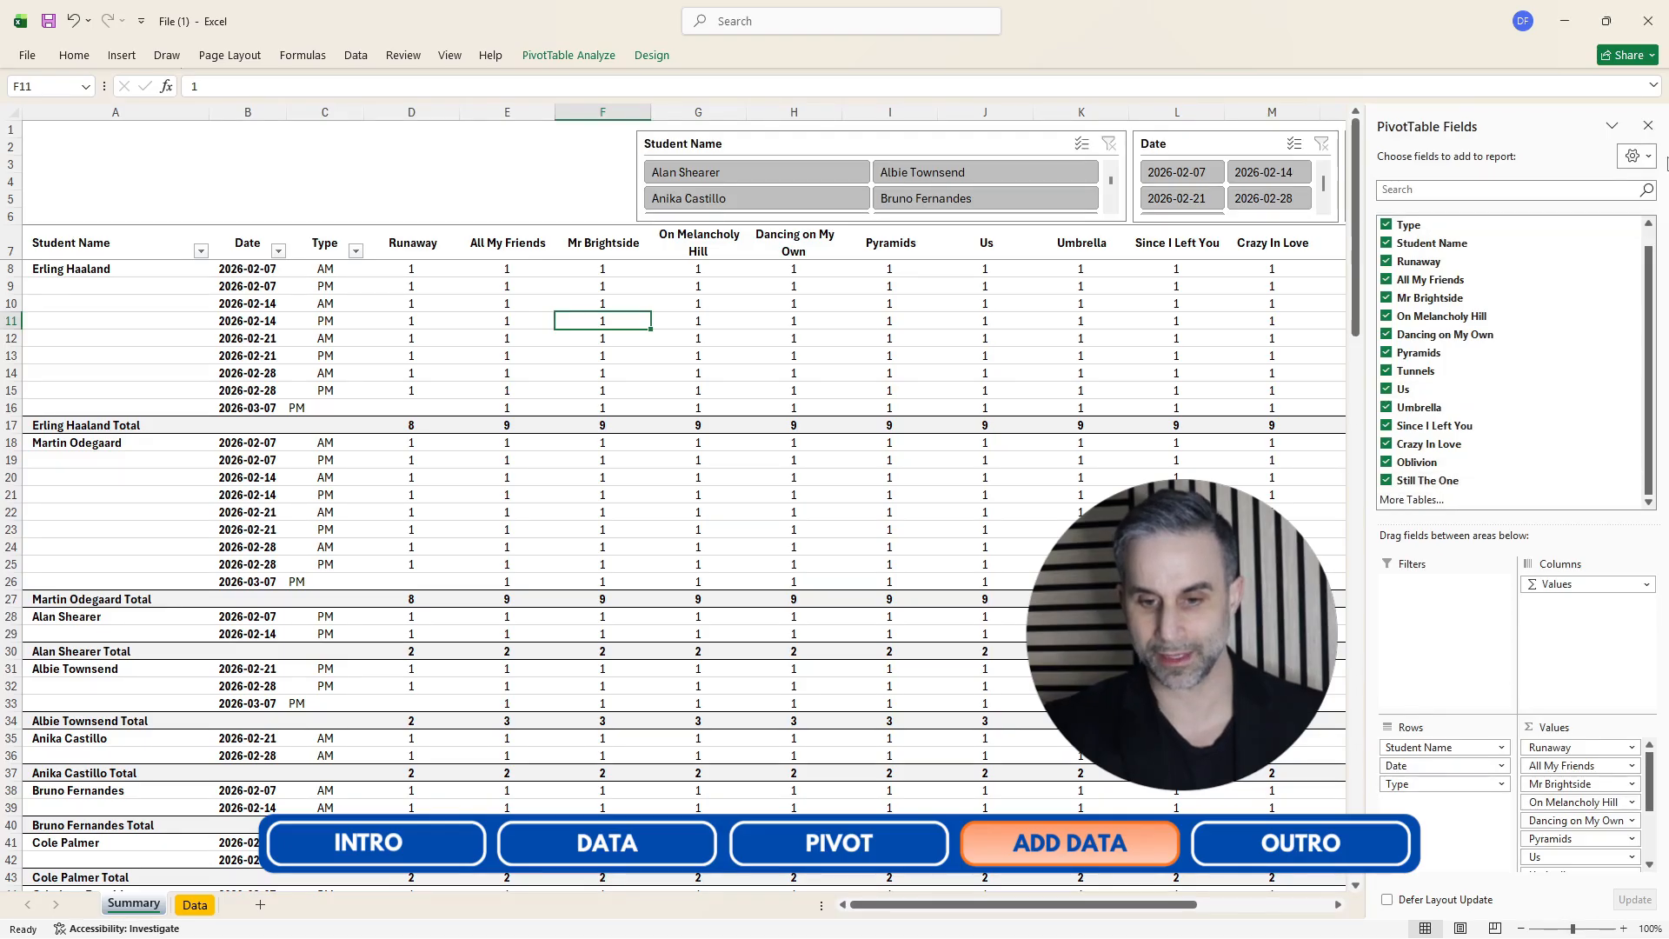
left_click(1648, 126)
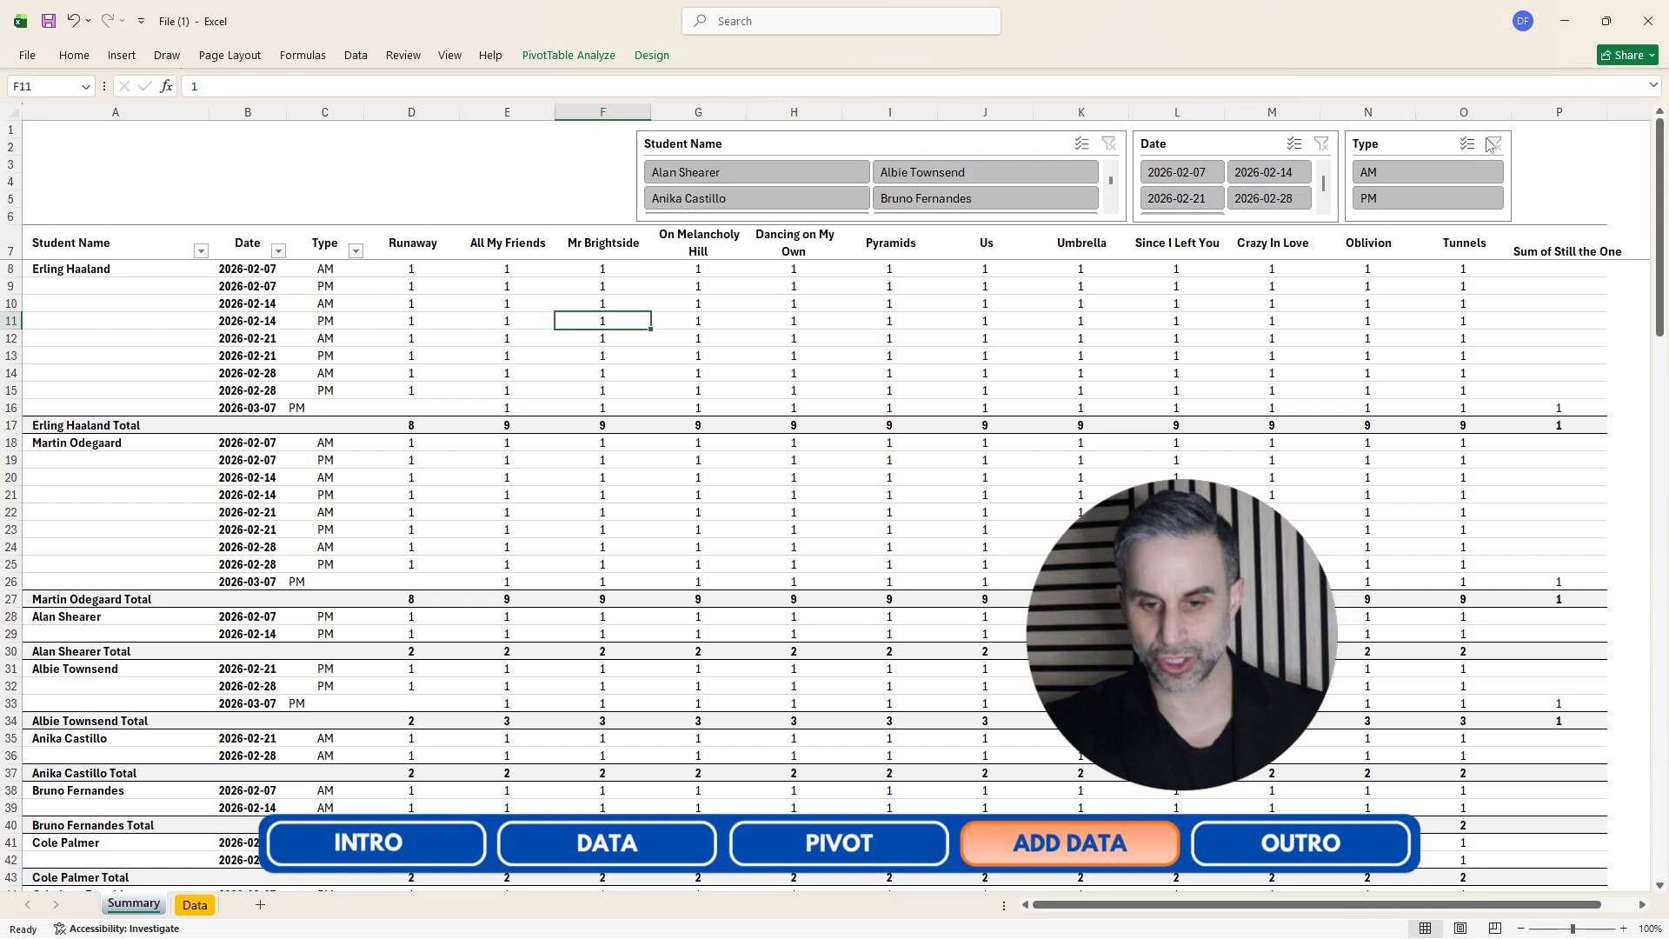
Copy the Tunnels column's formatting onto the new Still the One pivot column with Format Painter.
left_click(1465, 112)
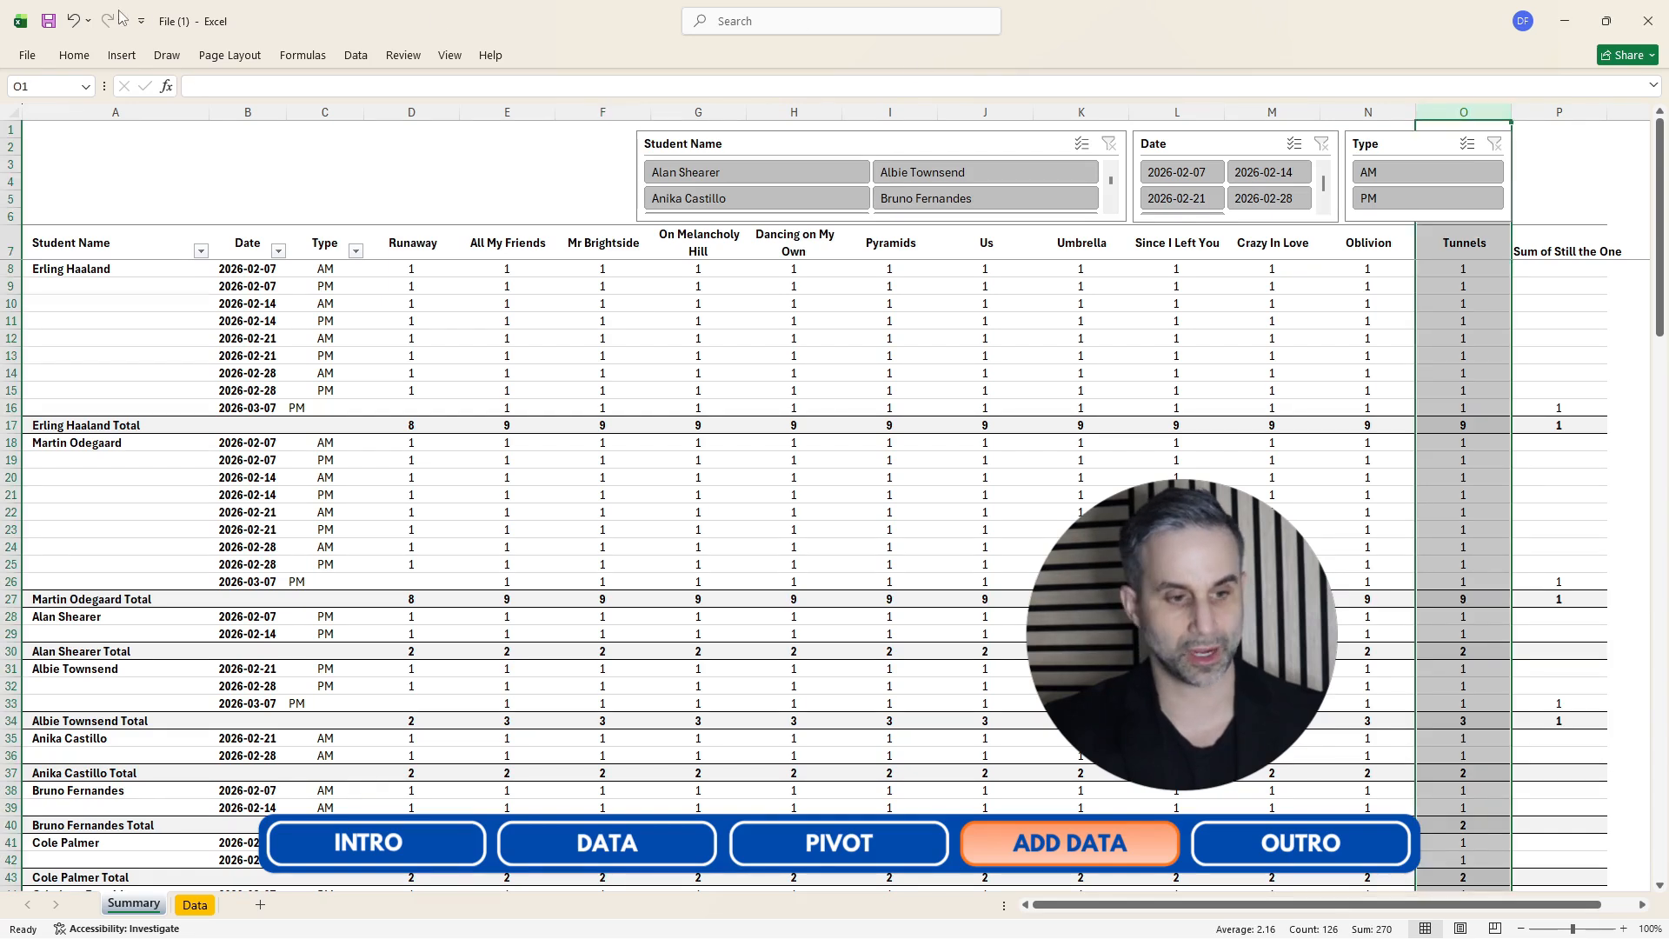
left_click(75, 56)
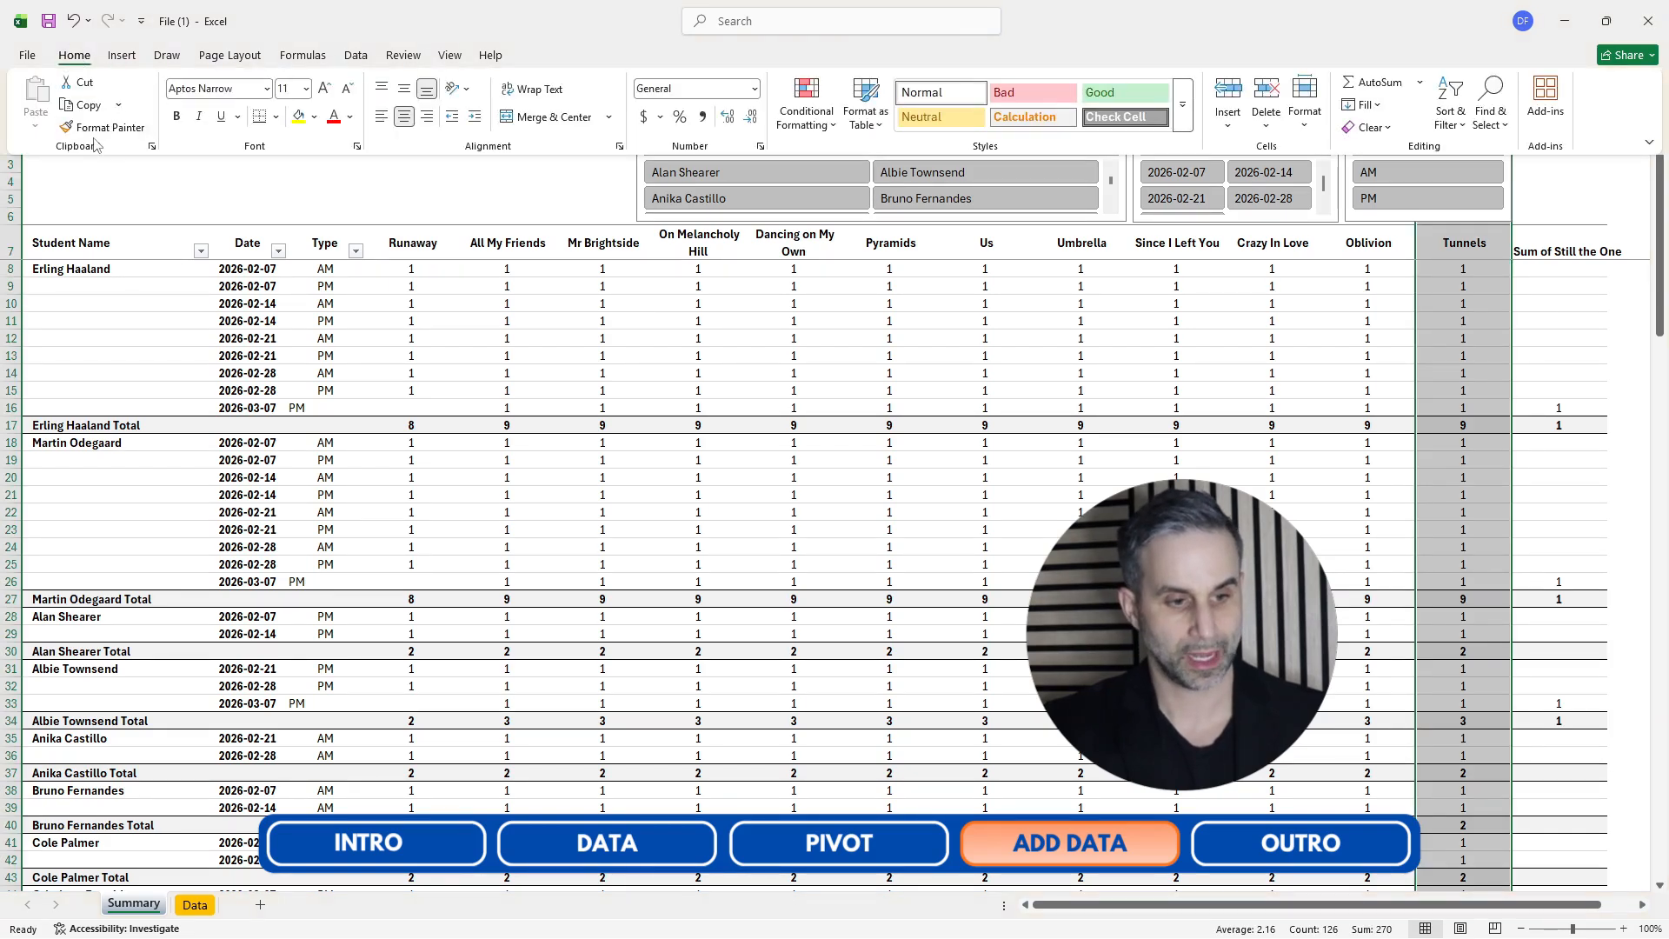
left_click(102, 127)
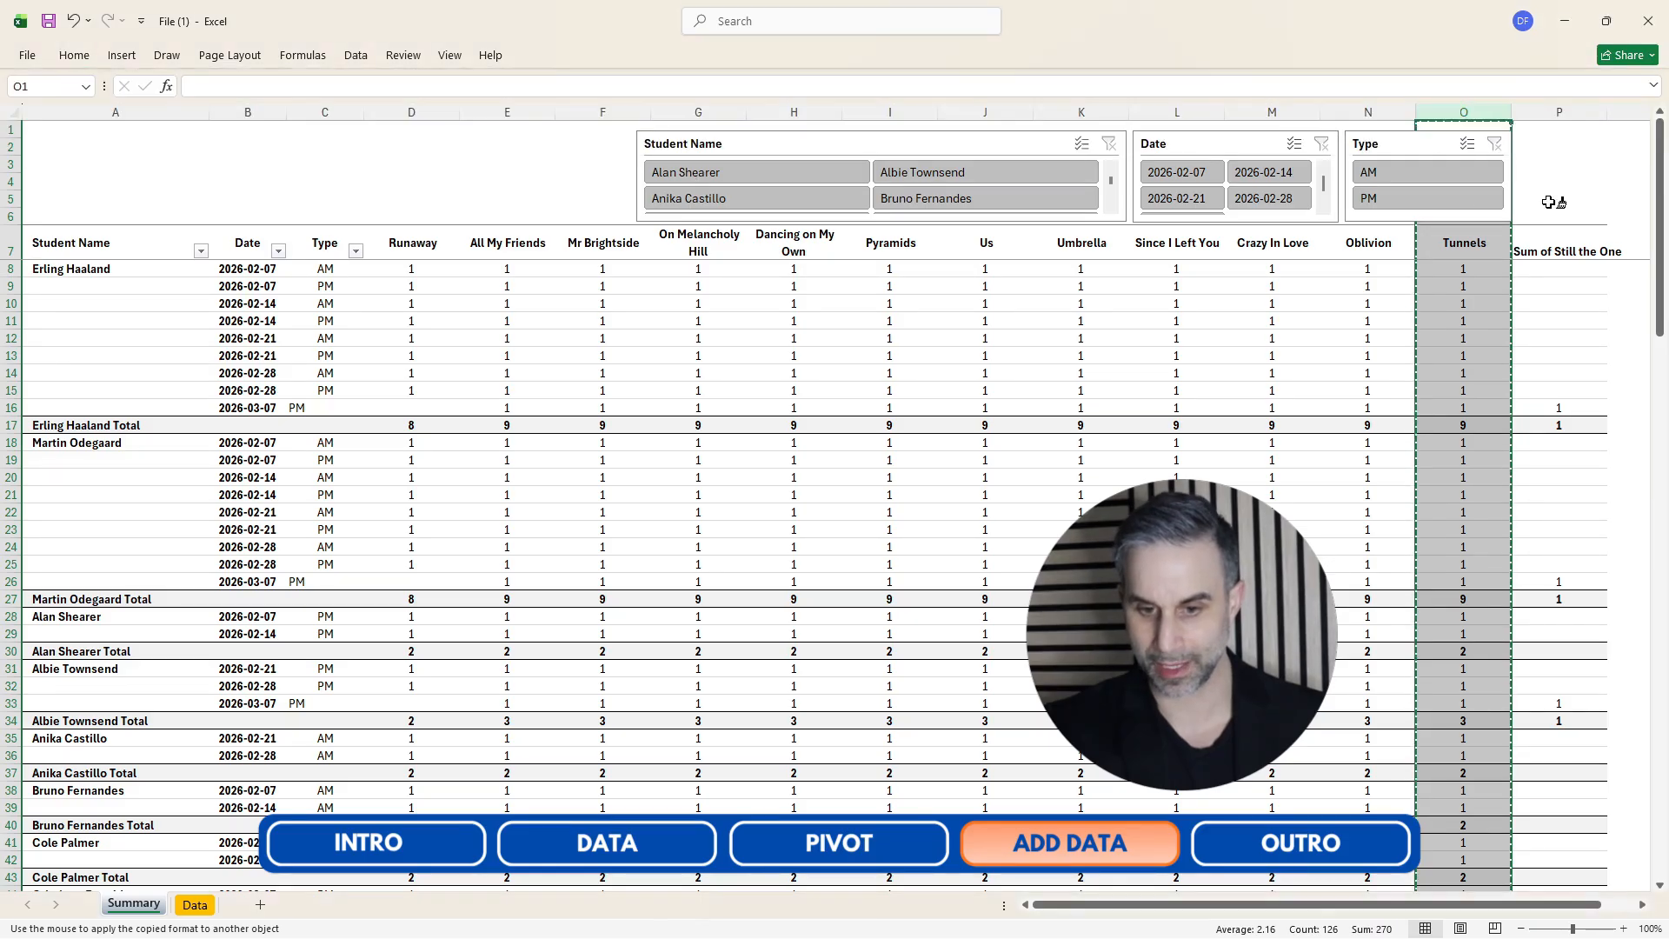
left_click(1558, 120)
Rename the pivot column header from the default sum label to Still the One.
left_click(1539, 251)
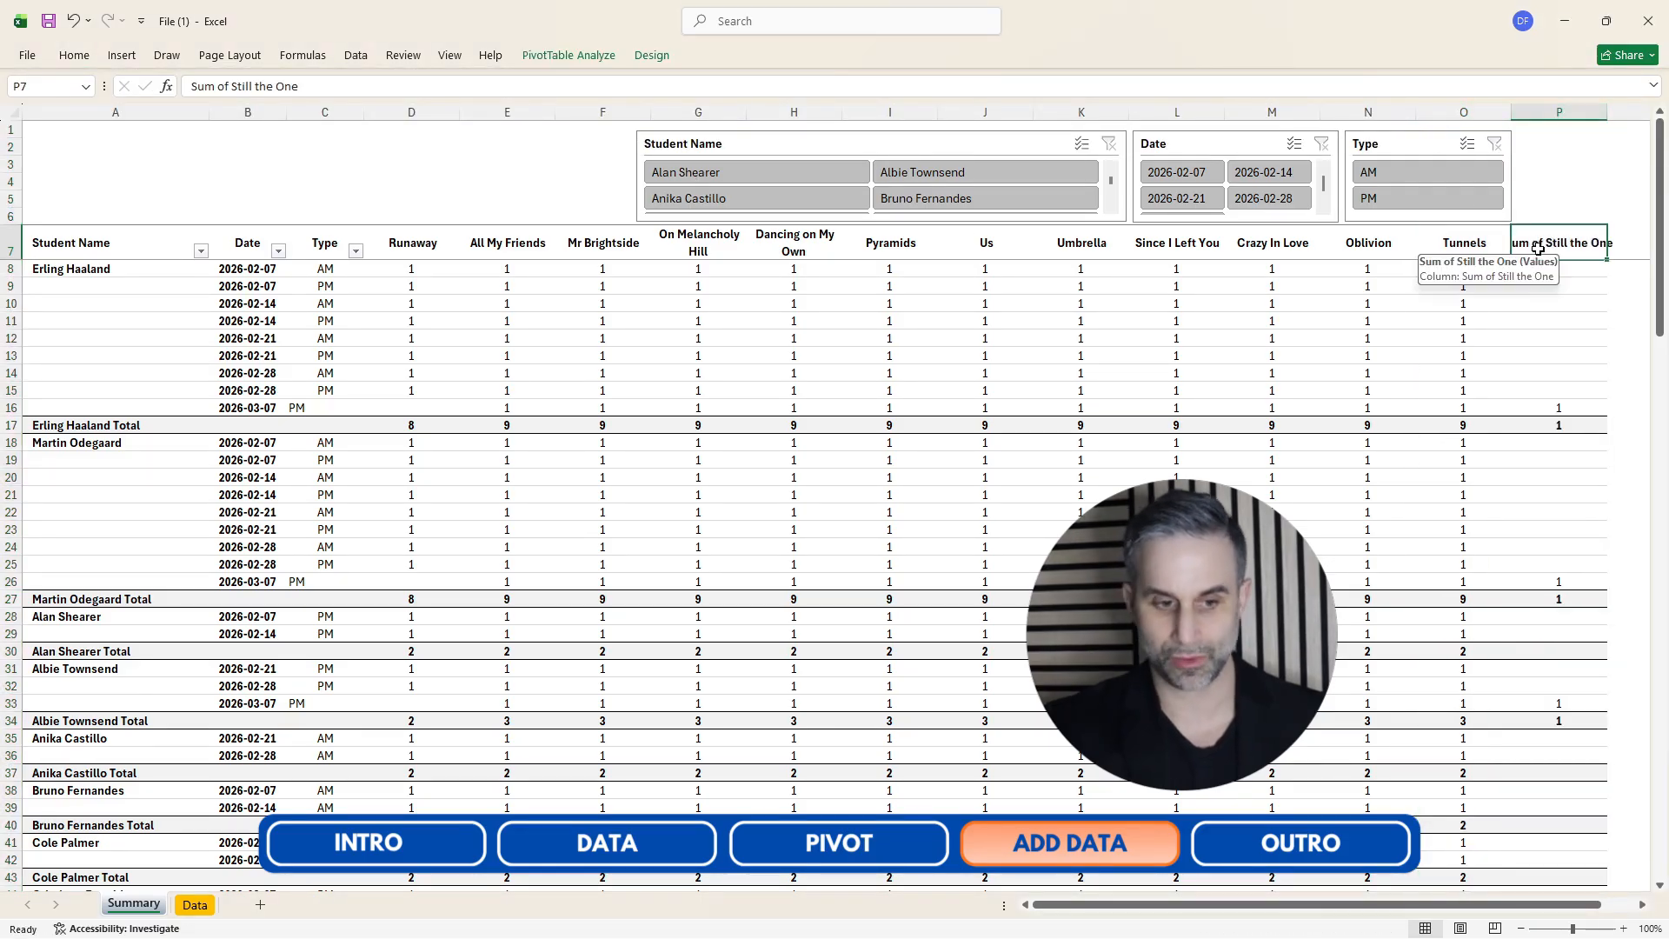
left_click(238, 90)
key("BackSpace")
key("BackSpace")
key("BackSpace")
key("BackSpace")
key("BackSpace")
key("BackSpace")
key("BackSpace")
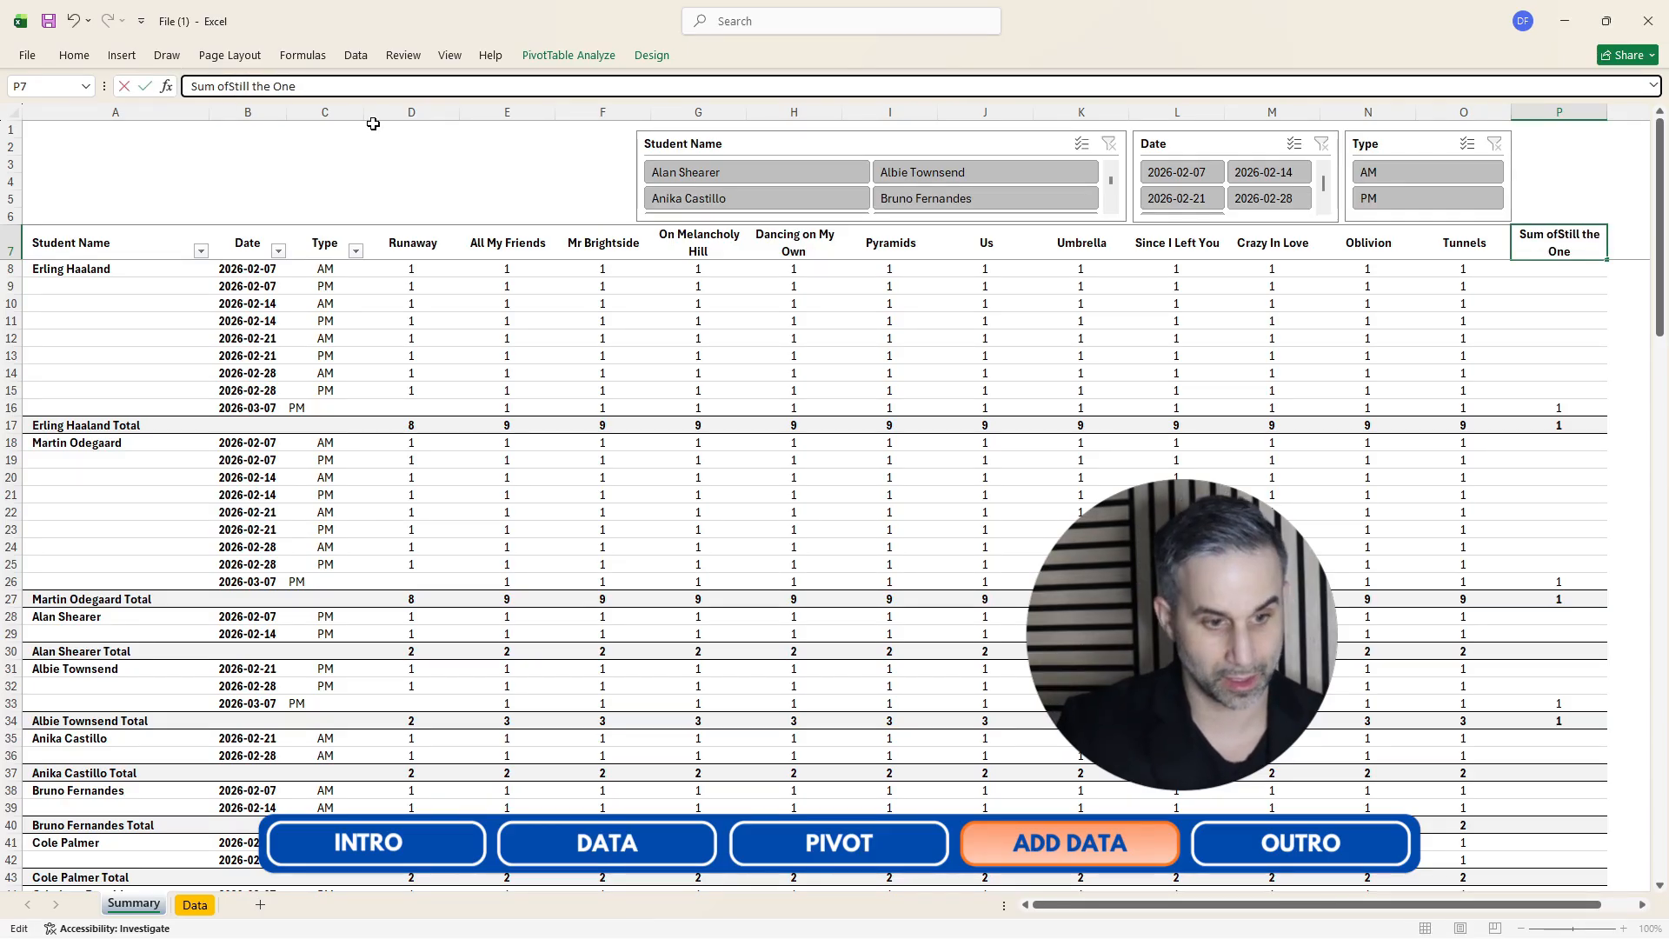
key("Return")
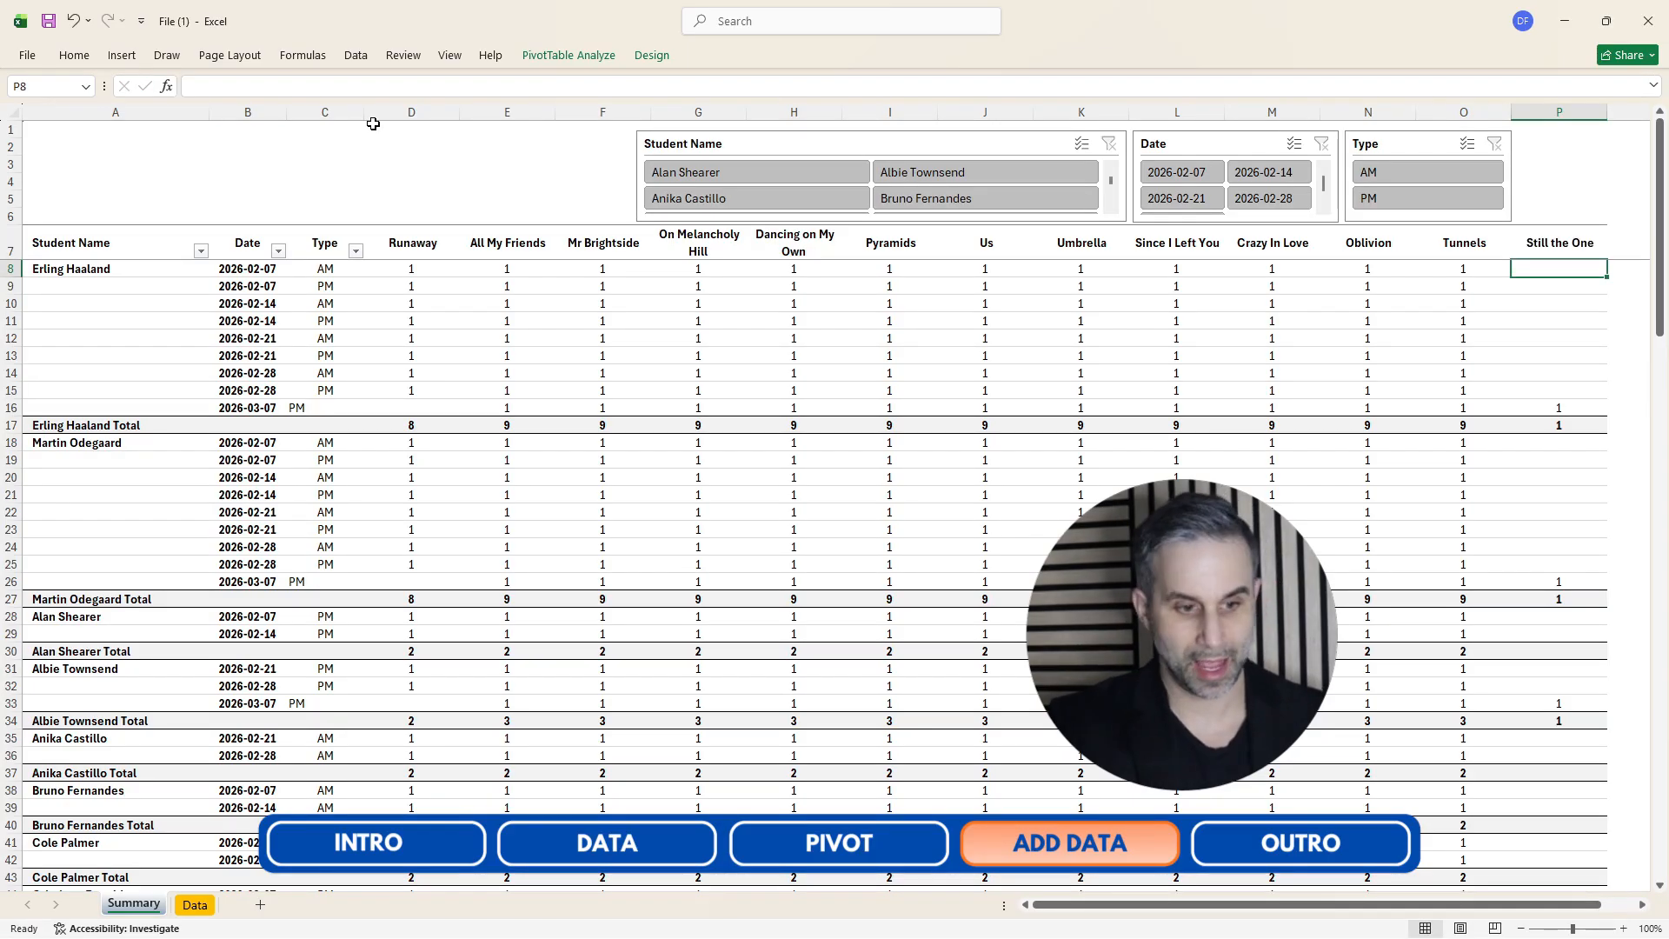
Center-align the contents of the Date and Type columns.
left_click_drag(251, 113, 311, 114)
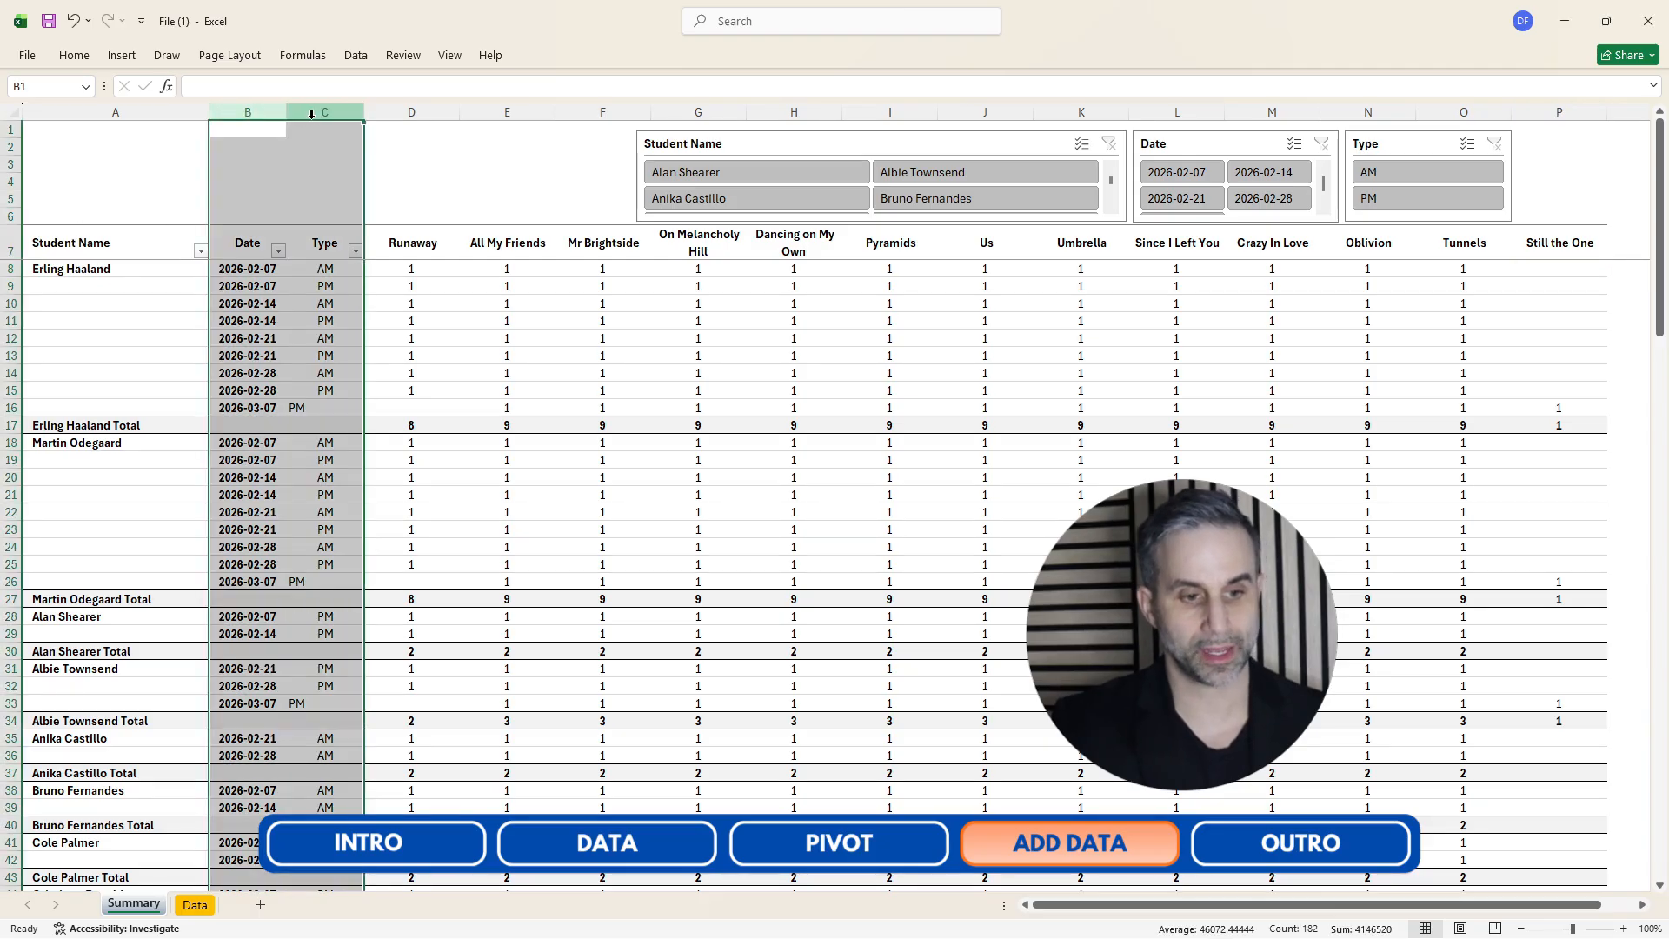
left_click(356, 54)
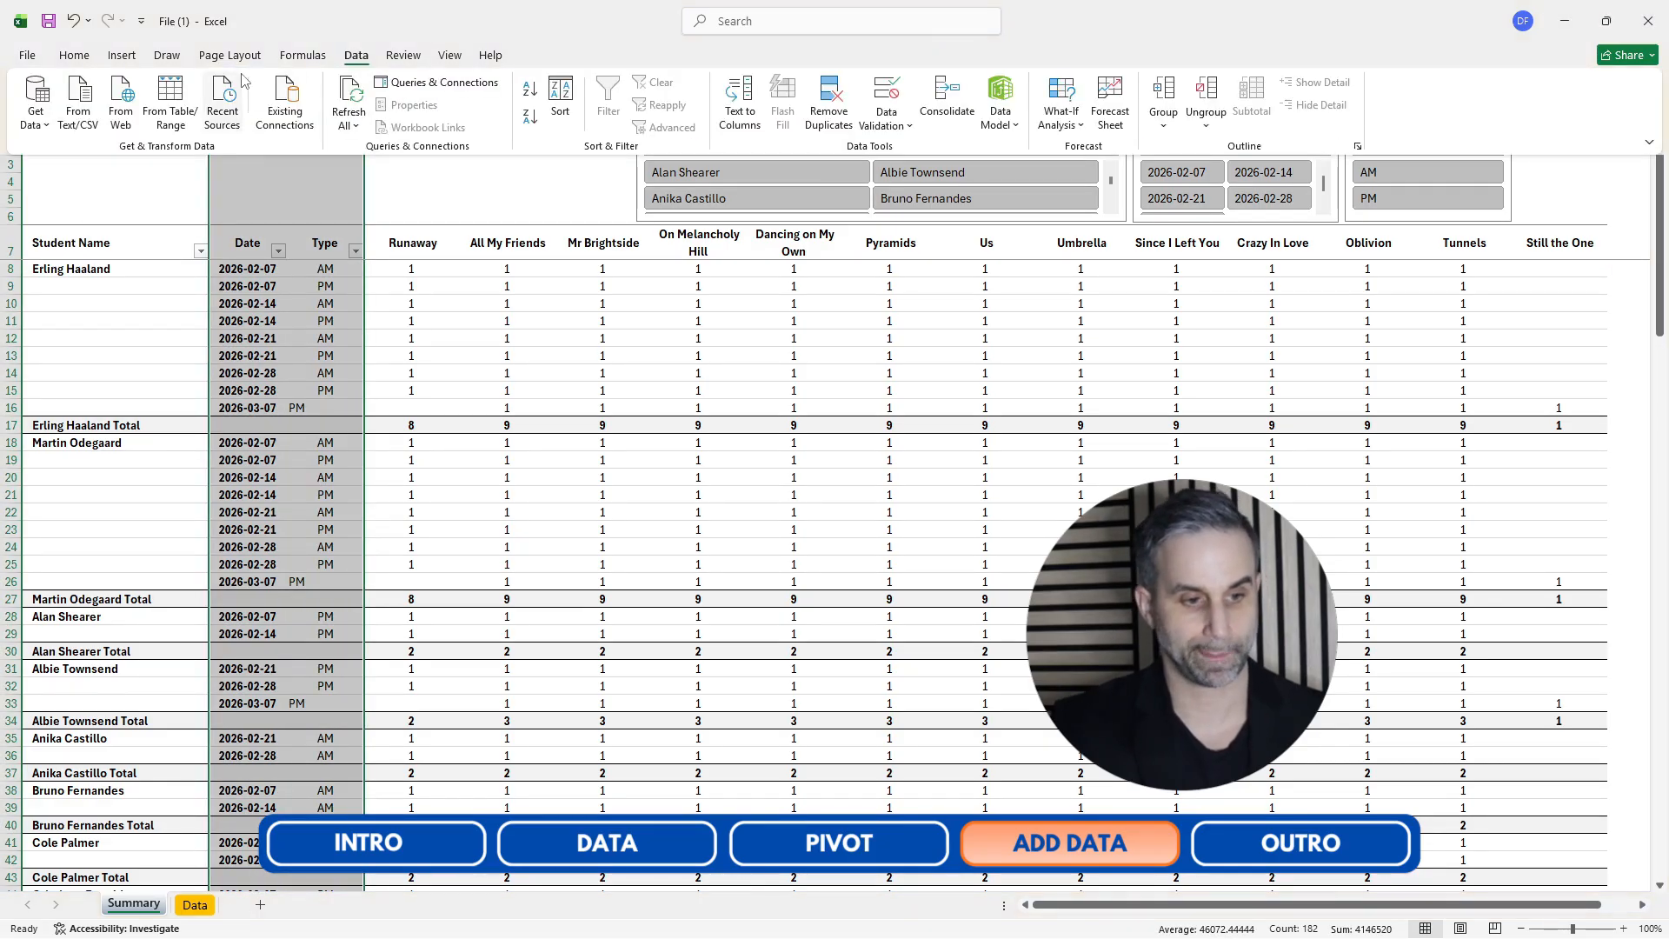
left_click(74, 54)
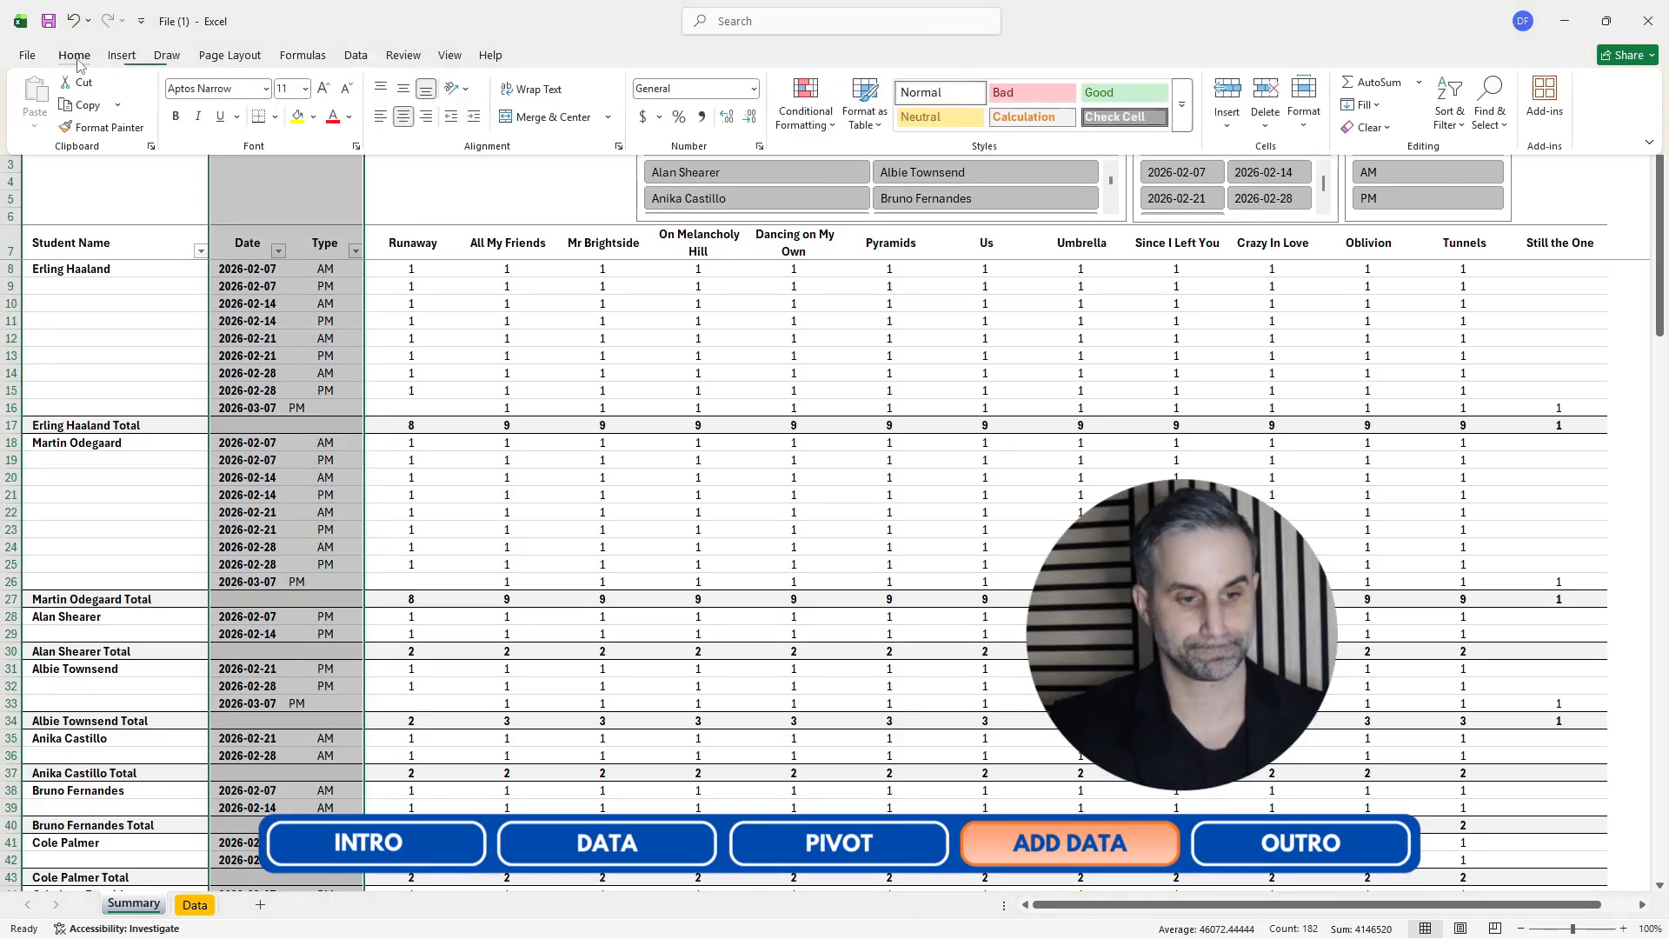
left_click(404, 120)
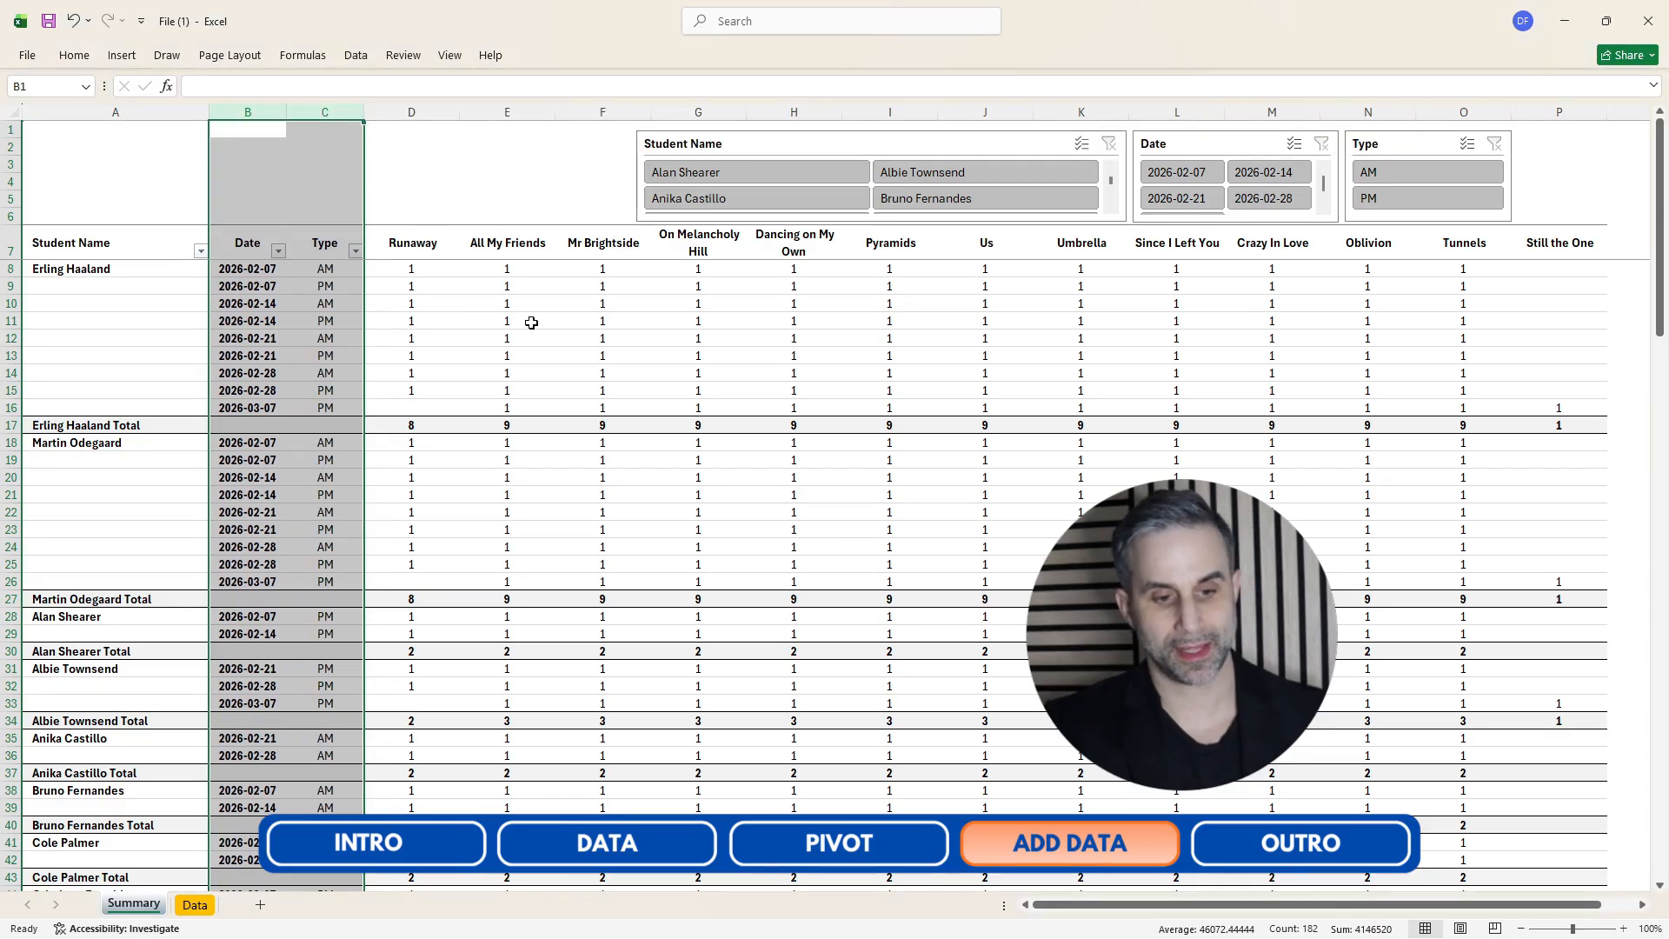
left_click(533, 323)
key("ctrl+Up")
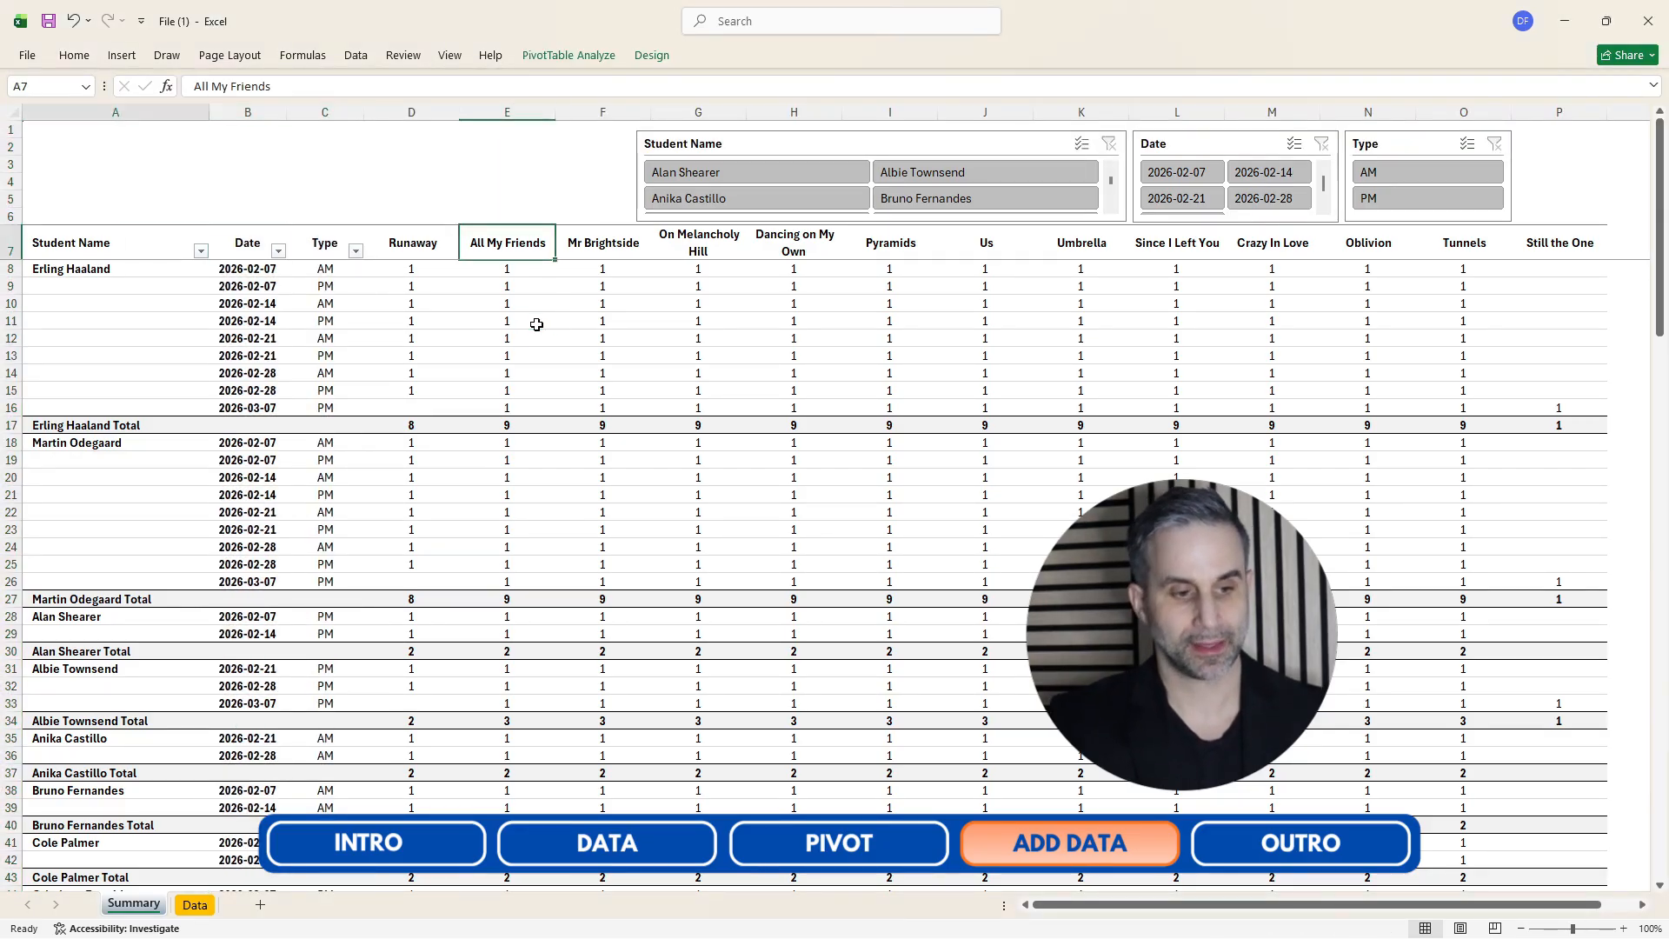
key("ctrl+Left")
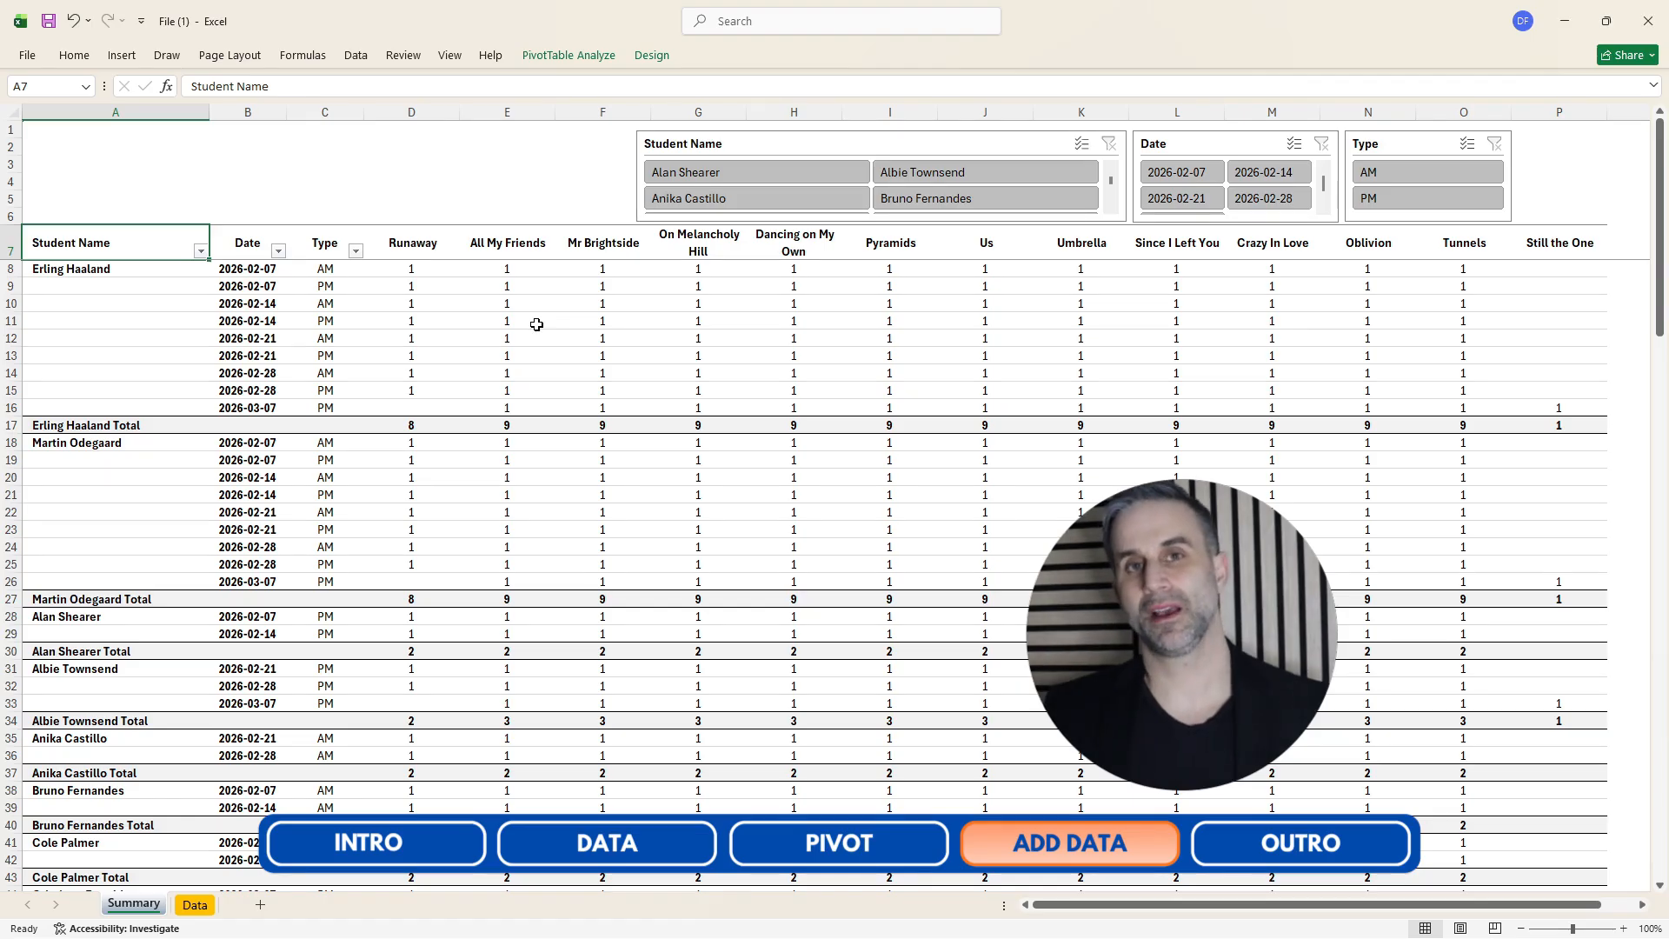